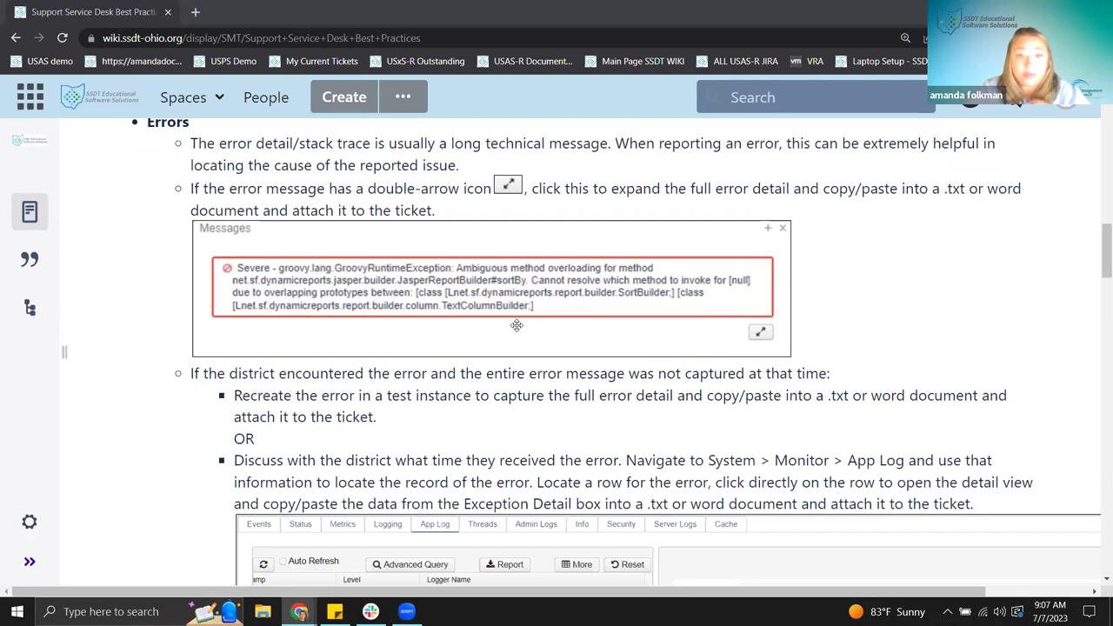
# Step: Review the Errors guidance, highlighting "stack trace", and read on through the App Log example to the Sensitive Information note
pyautogui.moveTo(299, 146); pyautogui.dragTo(369, 153)
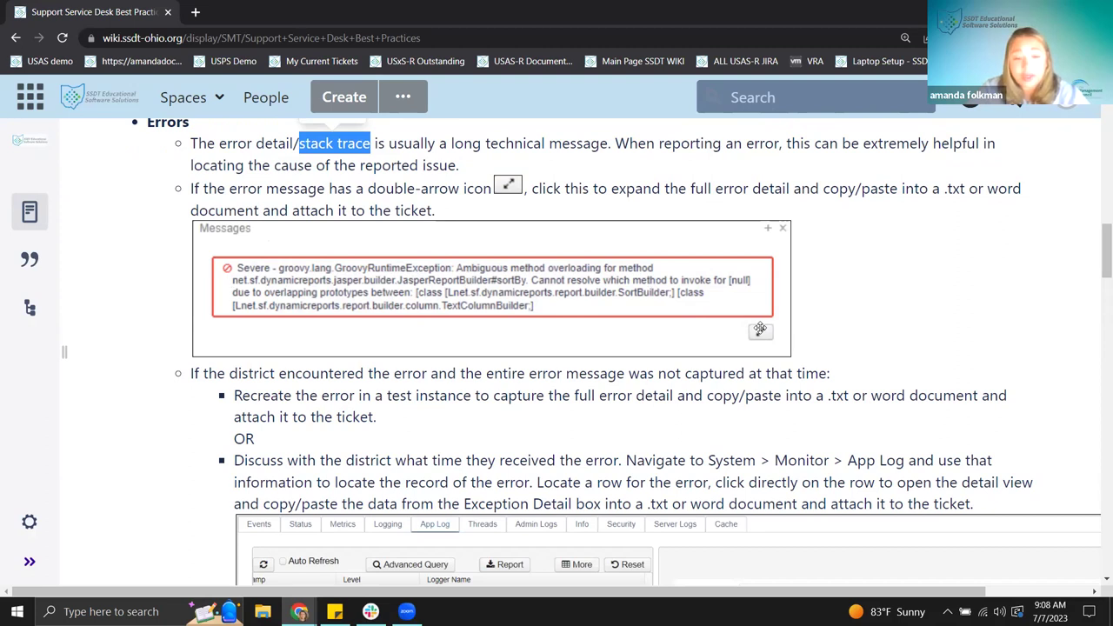
pyautogui.scroll(-2, 760, 329)
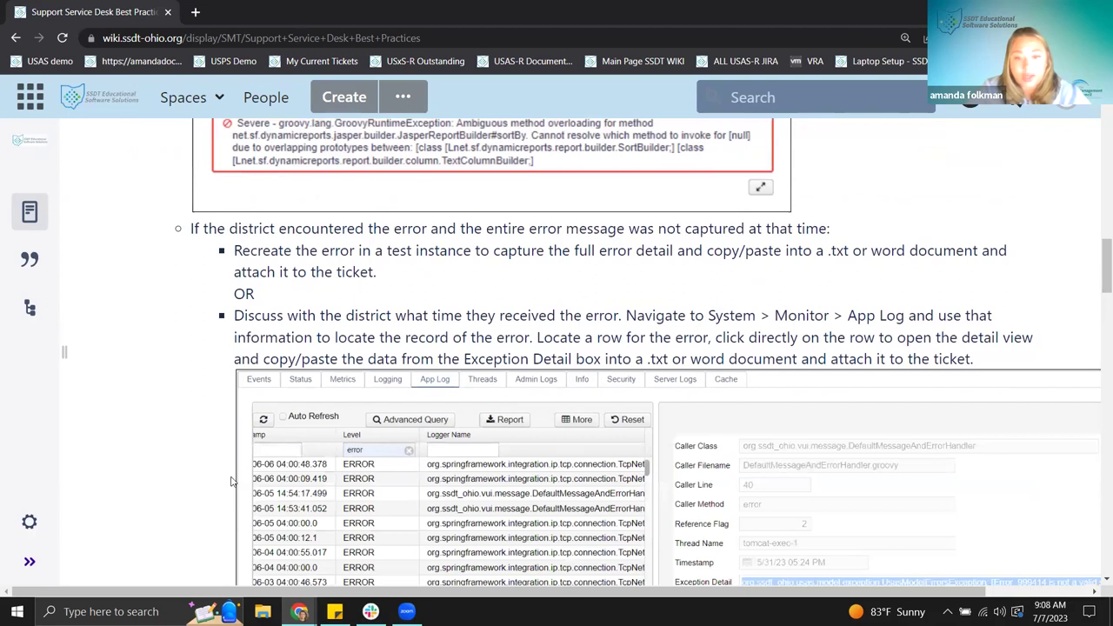
pyautogui.scroll(-3, 506, 470)
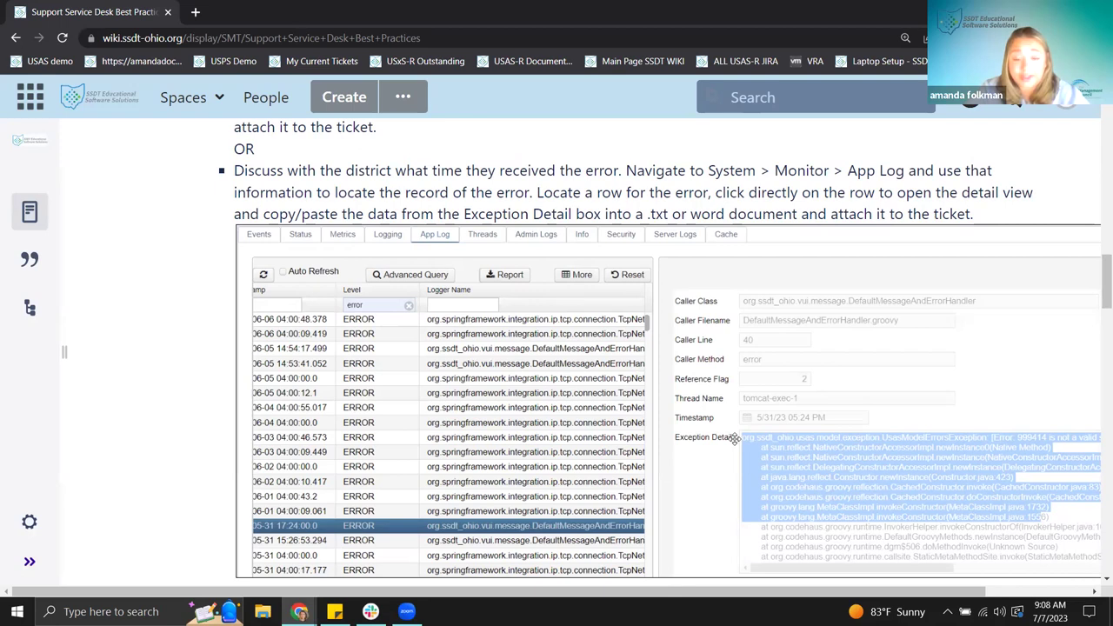
pyautogui.scroll(-3, 735, 439)
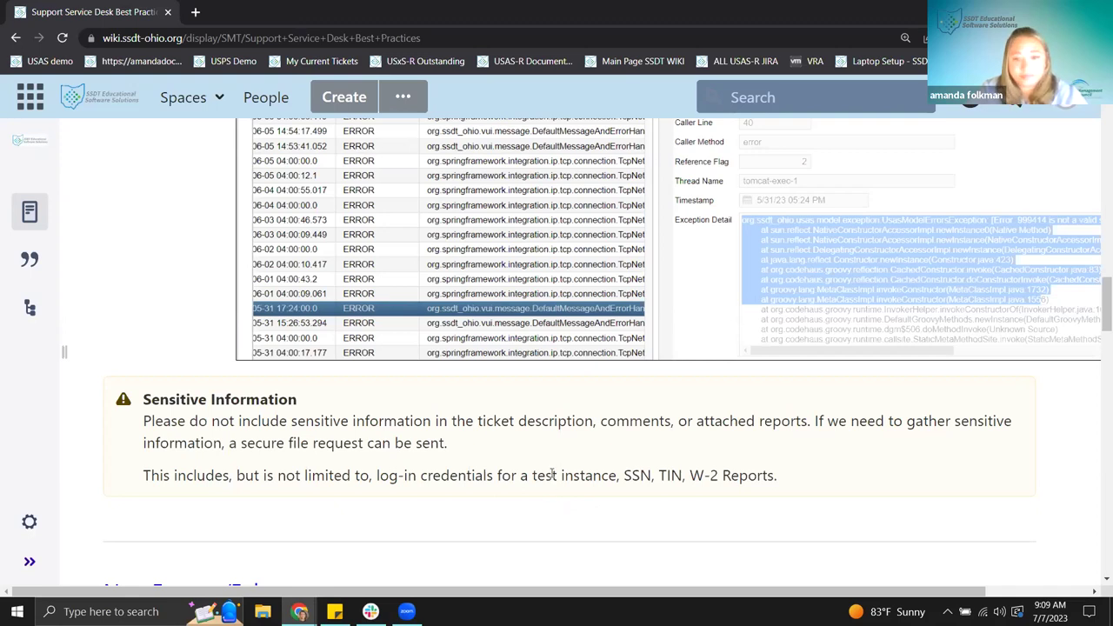
pyautogui.scroll(-2, 551, 474)
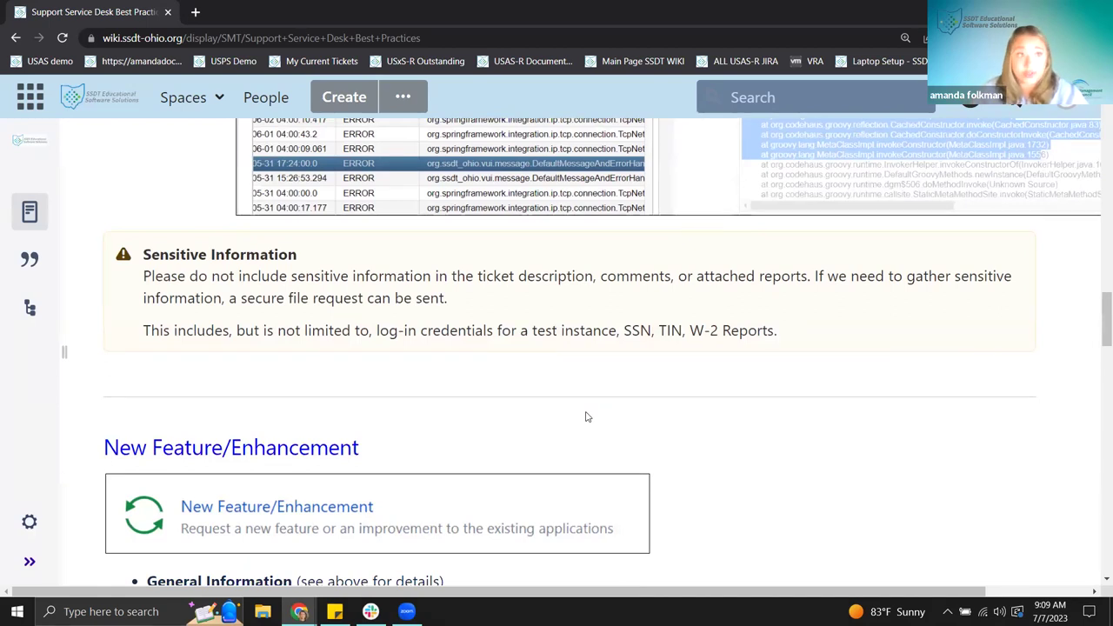
# Step: Review the New Feature/Enhancement ticket guidelines, including how the enhancement will help, the feedback issue and the multiple-district note
pyautogui.scroll(-2, 587, 417)
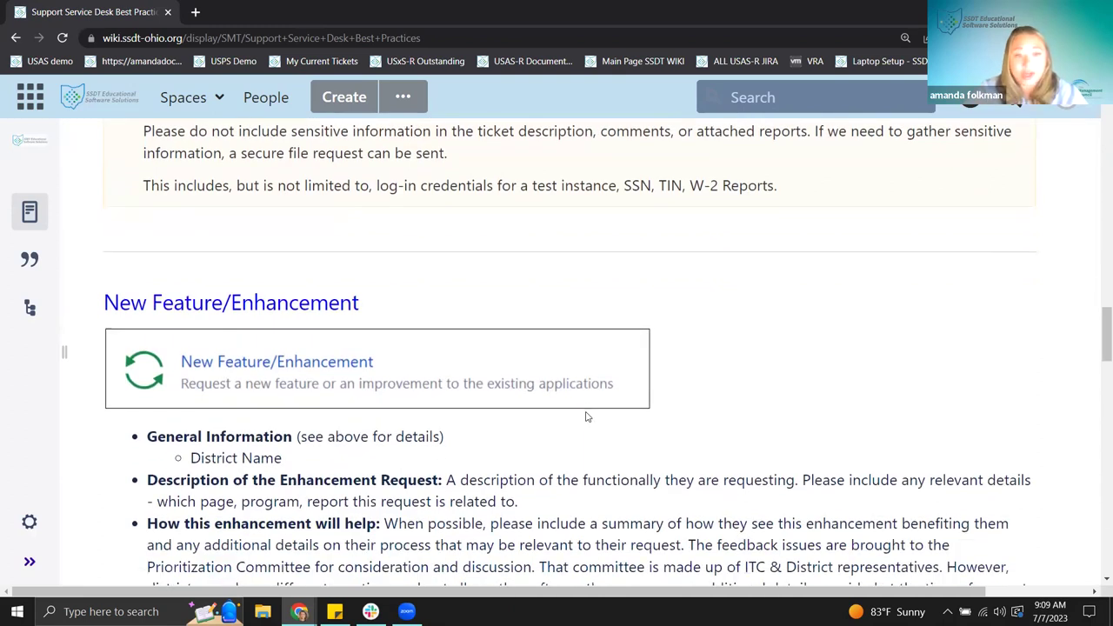
pyautogui.scroll(-1, 586, 416)
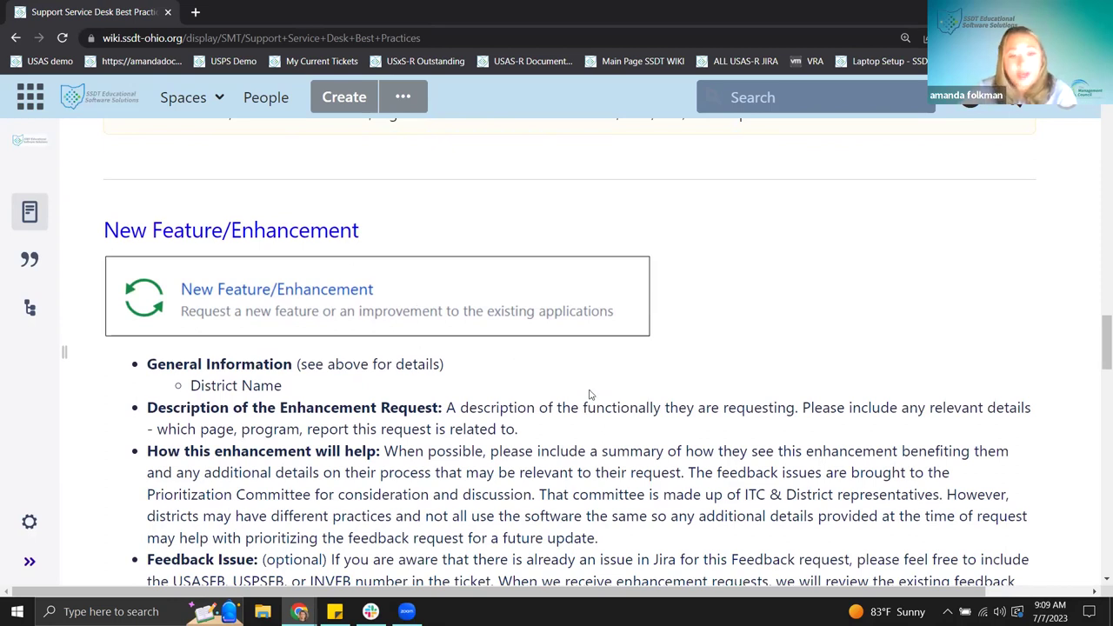
pyautogui.scroll(-1, 587, 393)
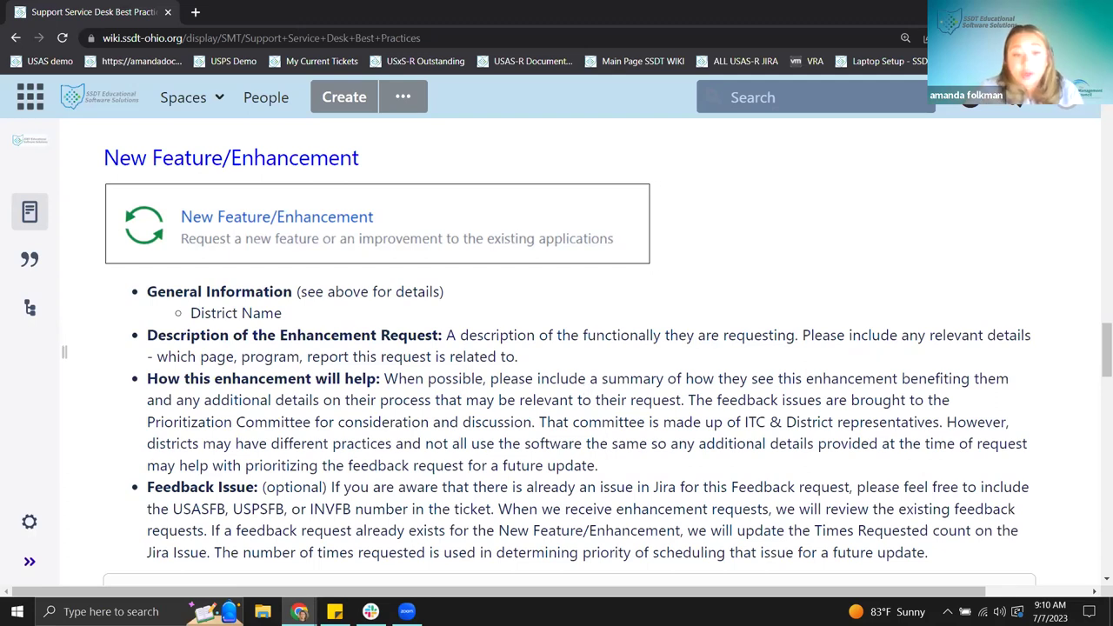
pyautogui.scroll(-1, 533, 445)
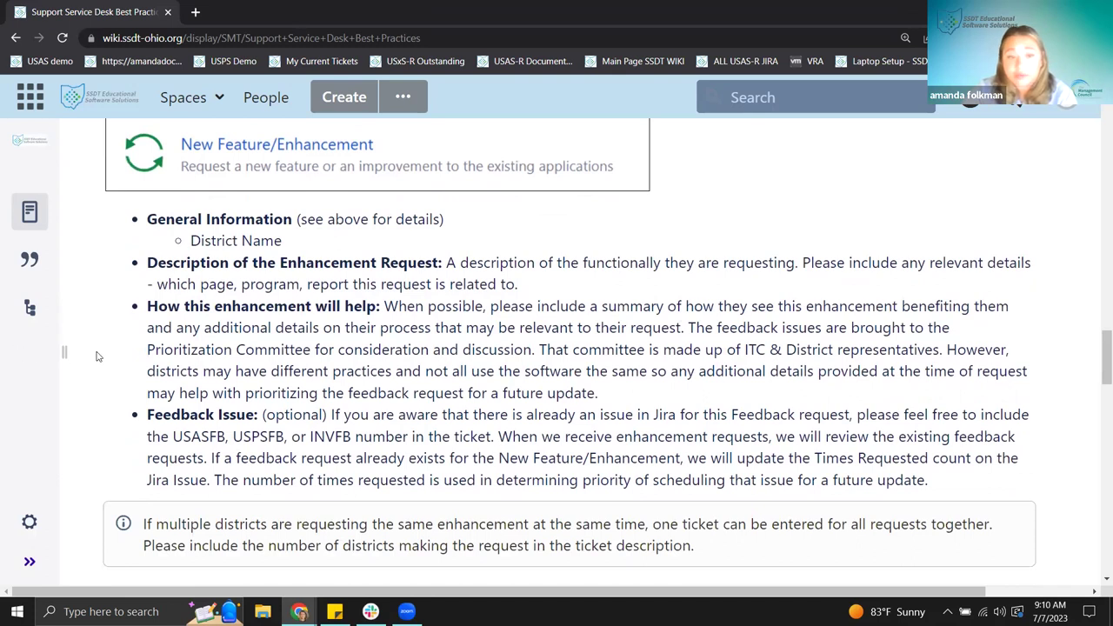
pyautogui.moveTo(148, 308); pyautogui.dragTo(376, 310)
pyautogui.click(137, 339)
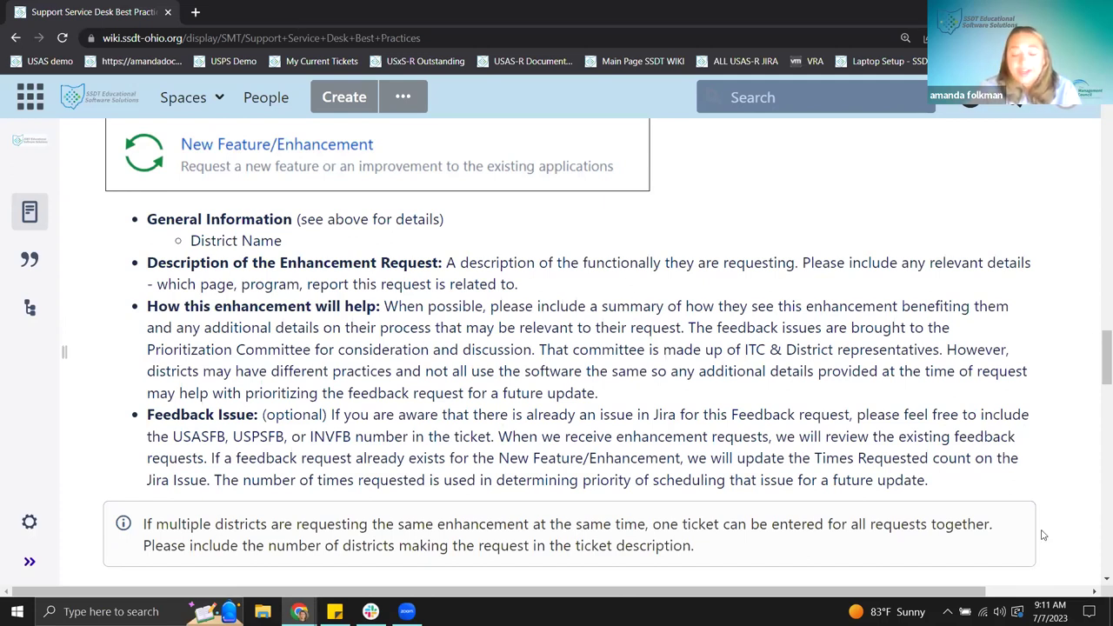
pyautogui.scroll(-1, 414, 393)
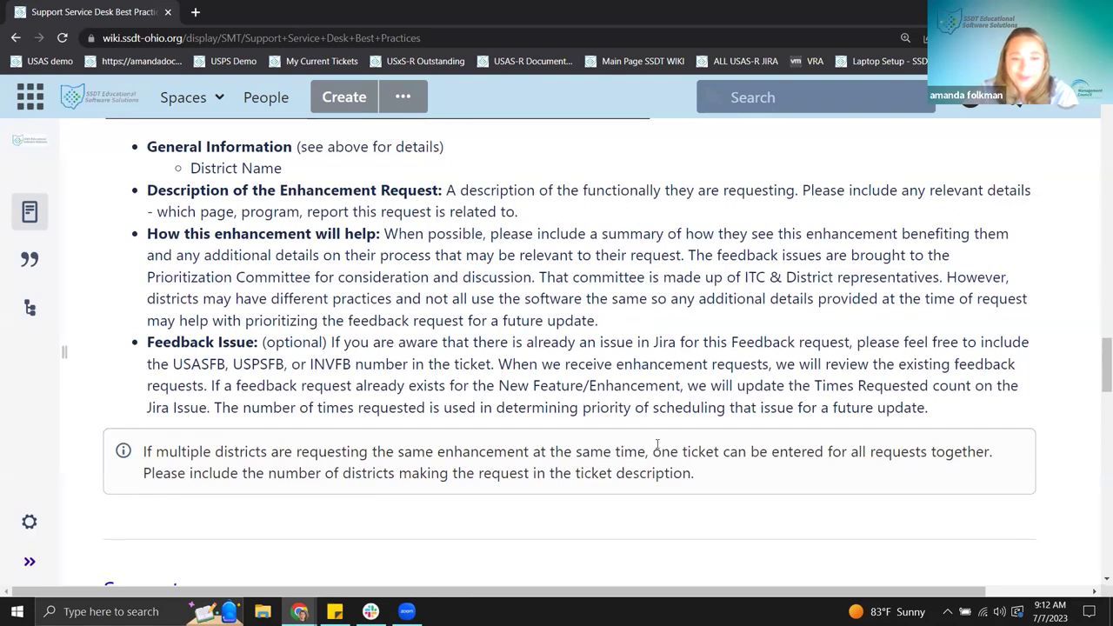
# Step: Review the Support ticket guidelines, covering the General Information items, the Question details and the Testing recommendations
pyautogui.scroll(-1, 661, 453)
pyautogui.scroll(-1, 491, 352)
pyautogui.scroll(-3, 490, 352)
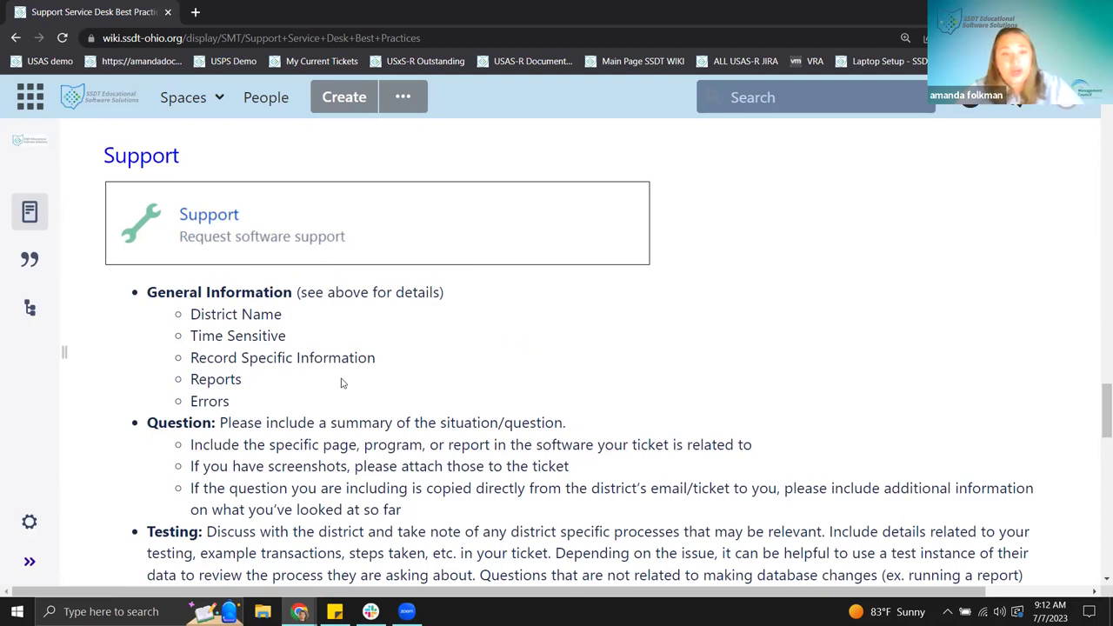
pyautogui.scroll(-1, 341, 378)
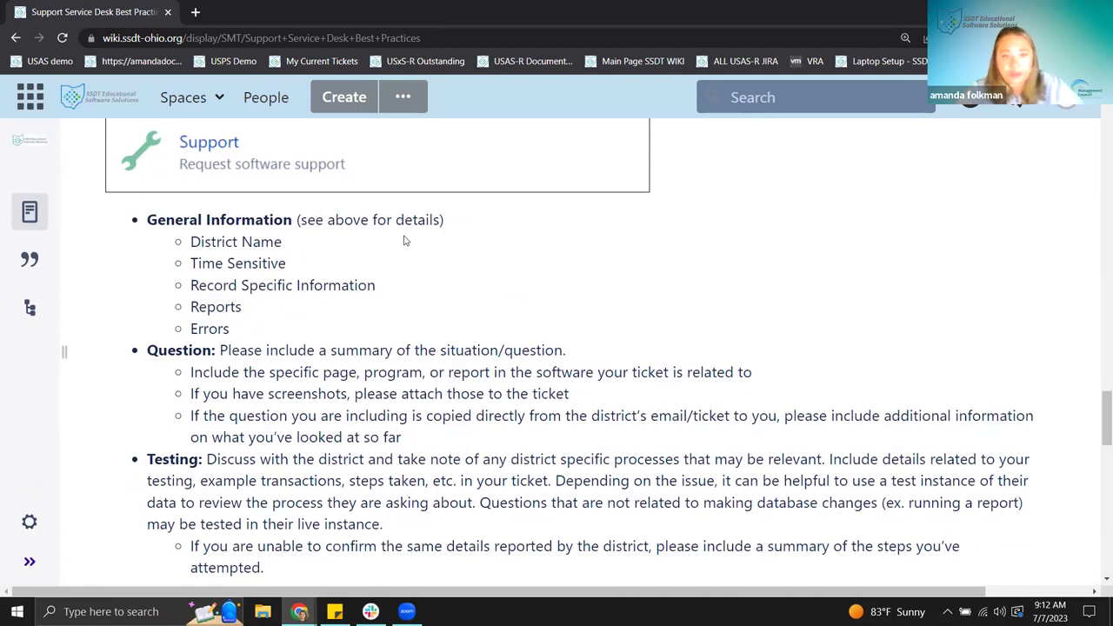
pyautogui.moveTo(200, 244); pyautogui.dragTo(348, 329)
pyautogui.click(240, 250)
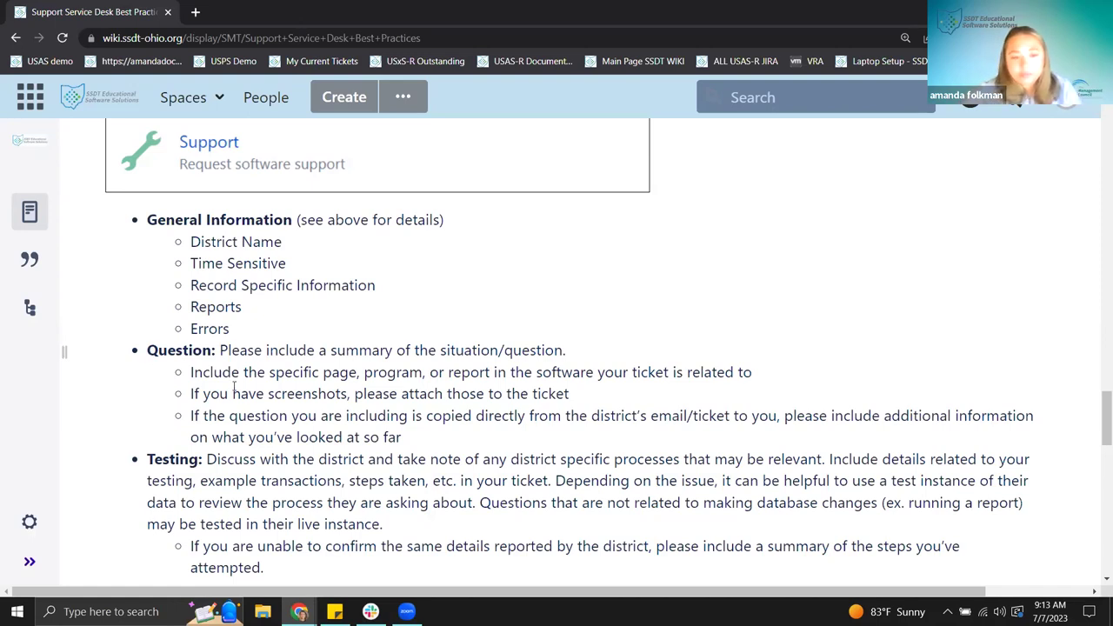
pyautogui.scroll(-1, 233, 387)
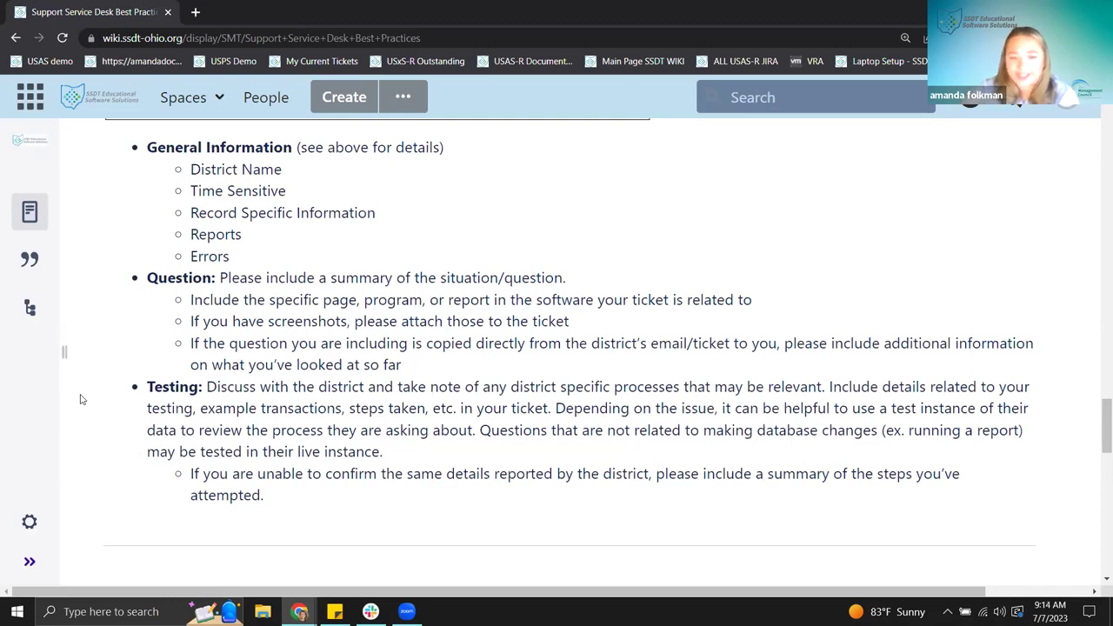
# Step: Examine the Report a Bug guidelines, highlighting the advice to discuss the district's prior actions under Recreate the Issue
pyautogui.scroll(-5, 651, 473)
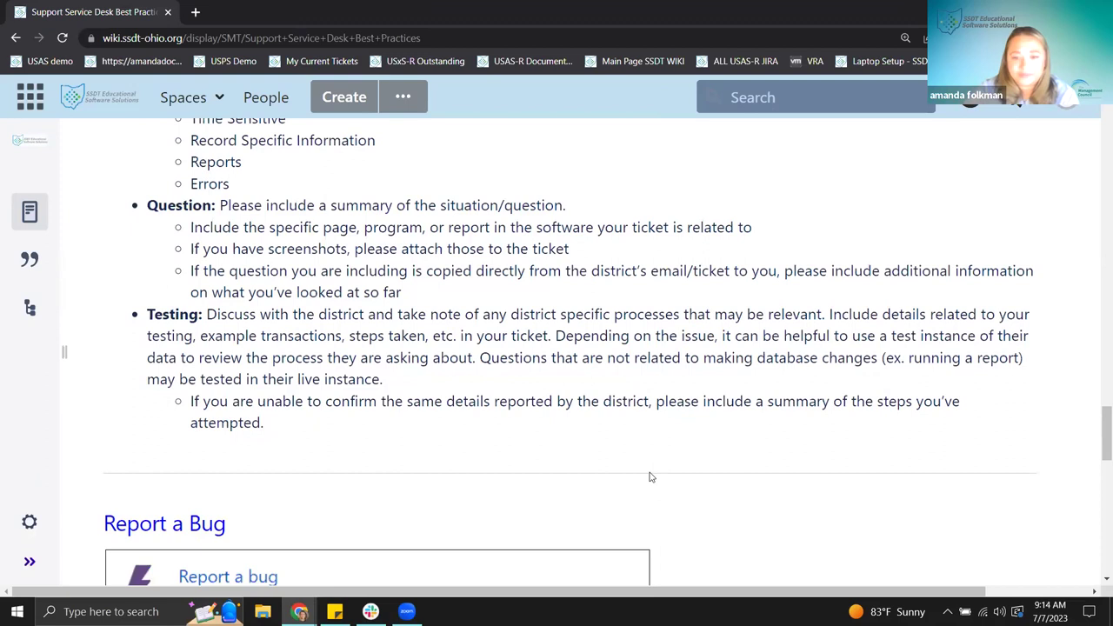
pyautogui.scroll(-1, 651, 473)
pyautogui.scroll(1, 650, 473)
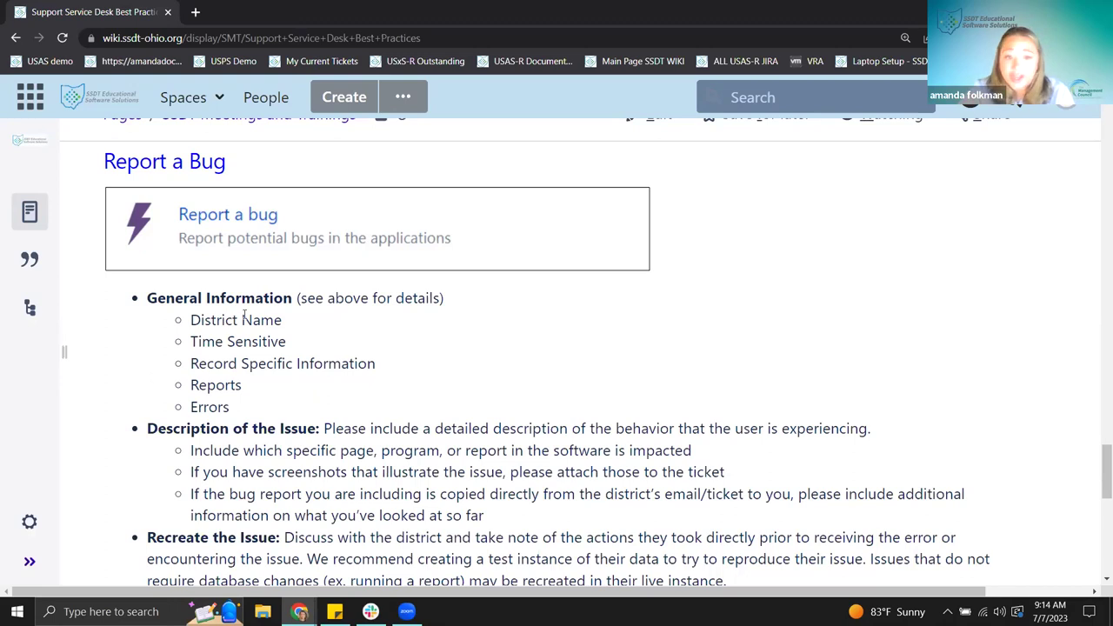
pyautogui.scroll(-2, 311, 355)
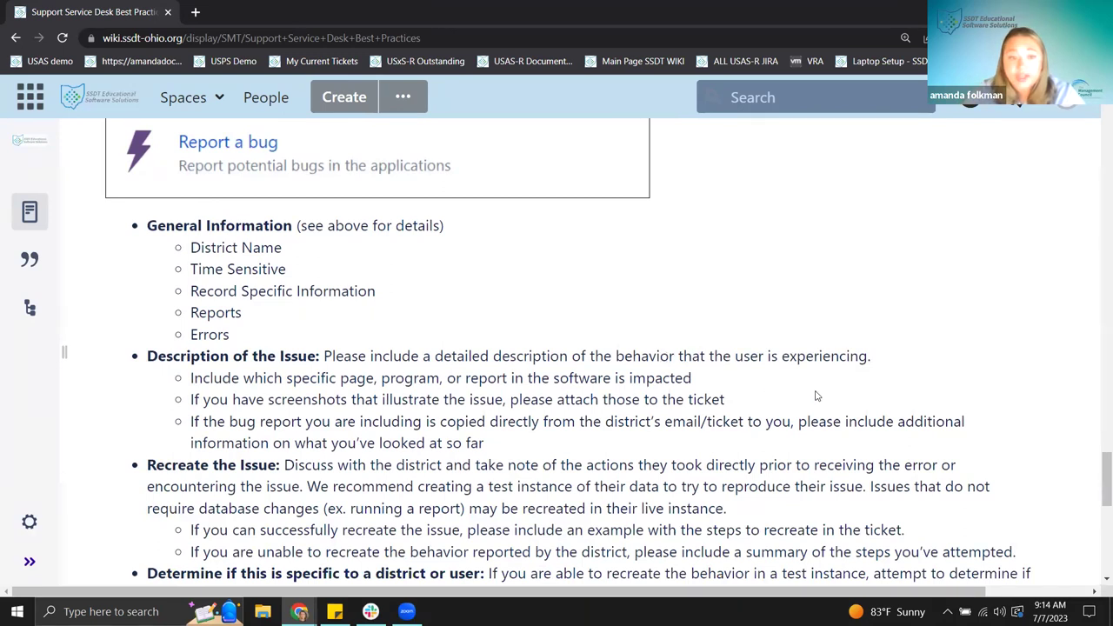
pyautogui.scroll(-1, 448, 376)
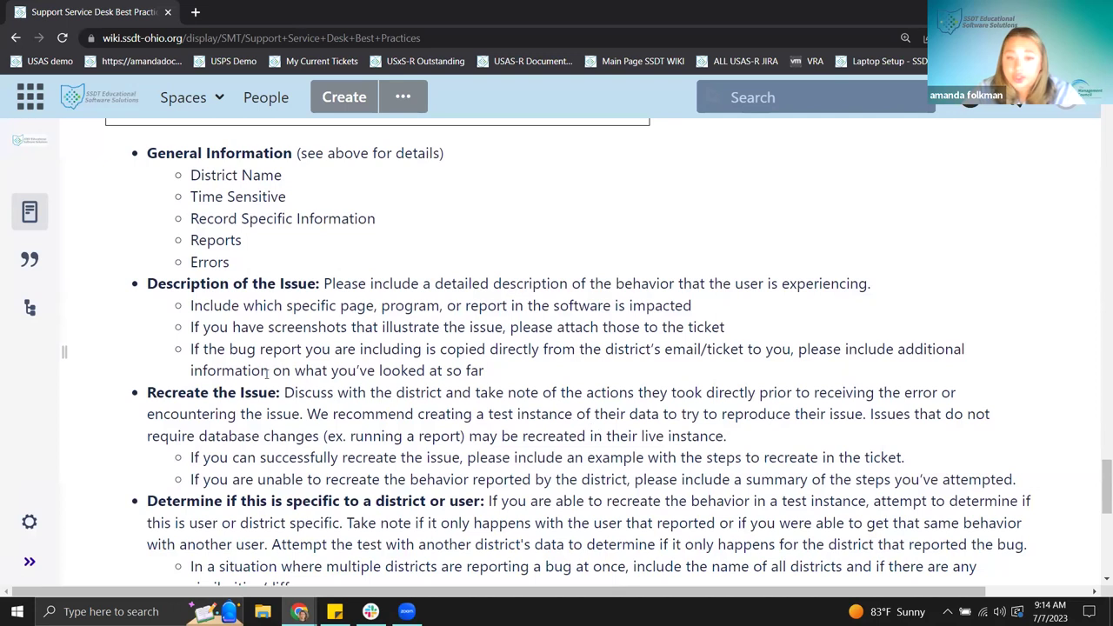
pyautogui.moveTo(284, 391); pyautogui.dragTo(793, 393)
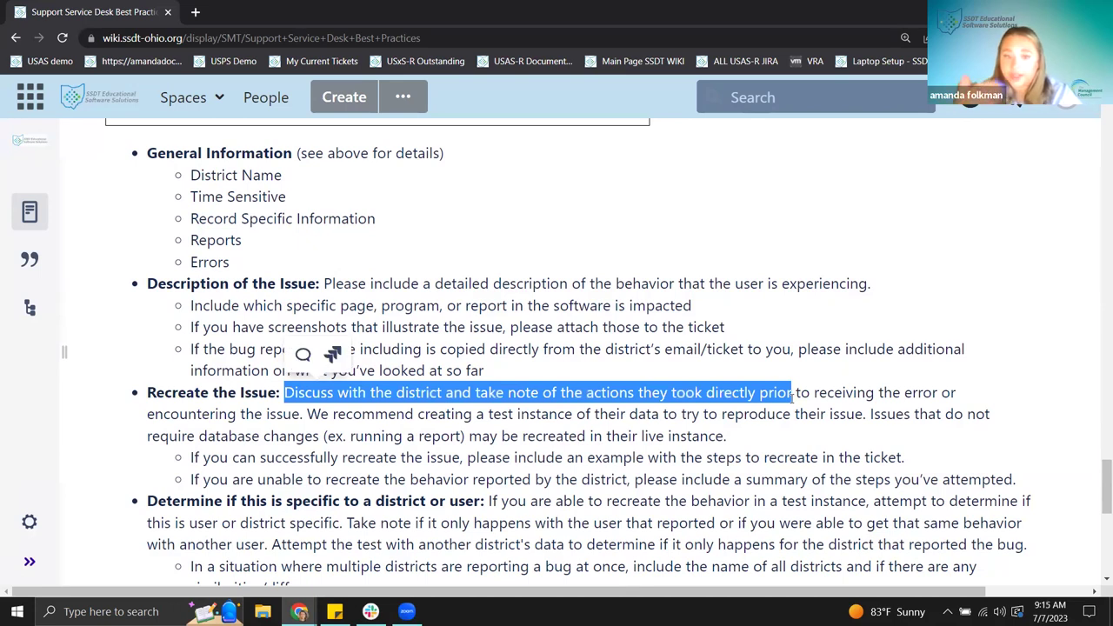
pyautogui.click(819, 426)
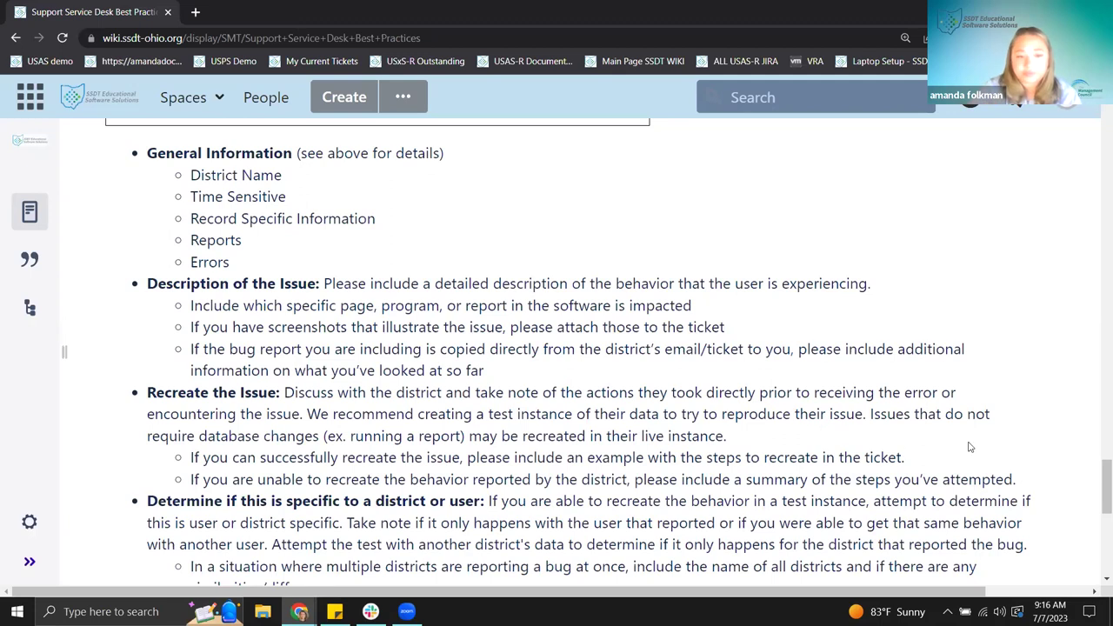
pyautogui.scroll(-2, 1035, 447)
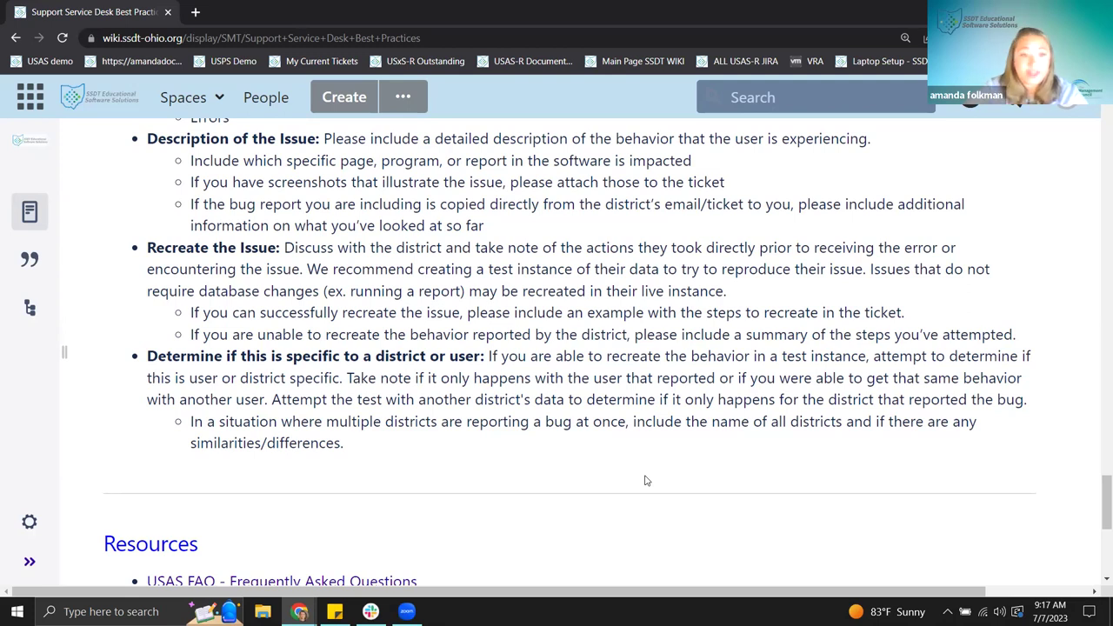
# Step: Look over the Resources links, and revisit the ticket sections back up to the District Name guidance
pyautogui.scroll(-2, 291, 471)
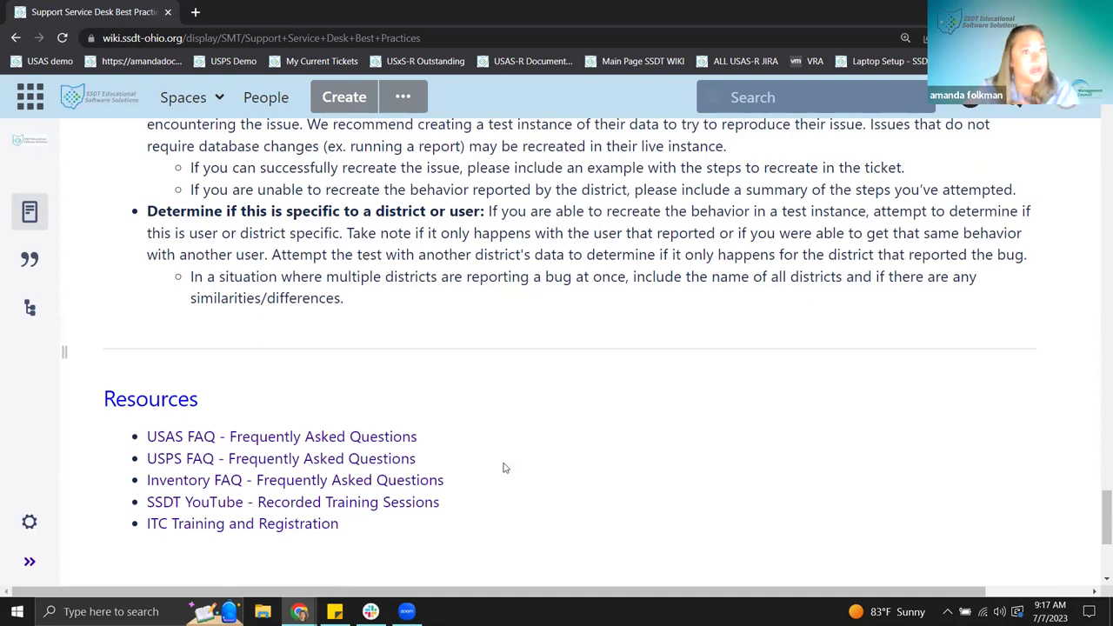
pyautogui.scroll(2, 503, 468)
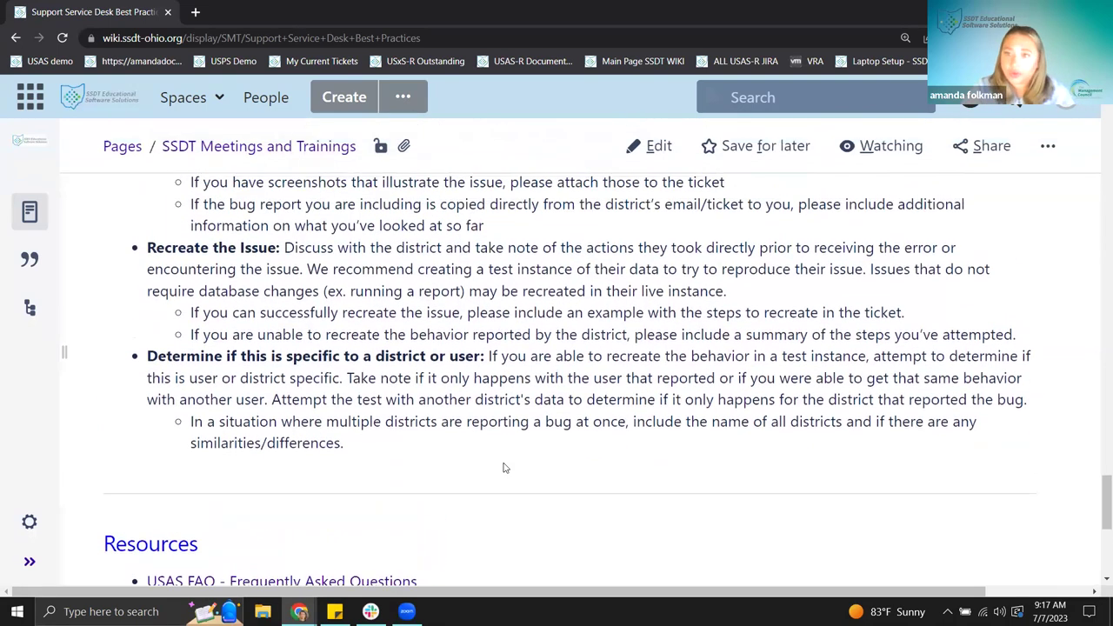
pyautogui.scroll(3, 504, 466)
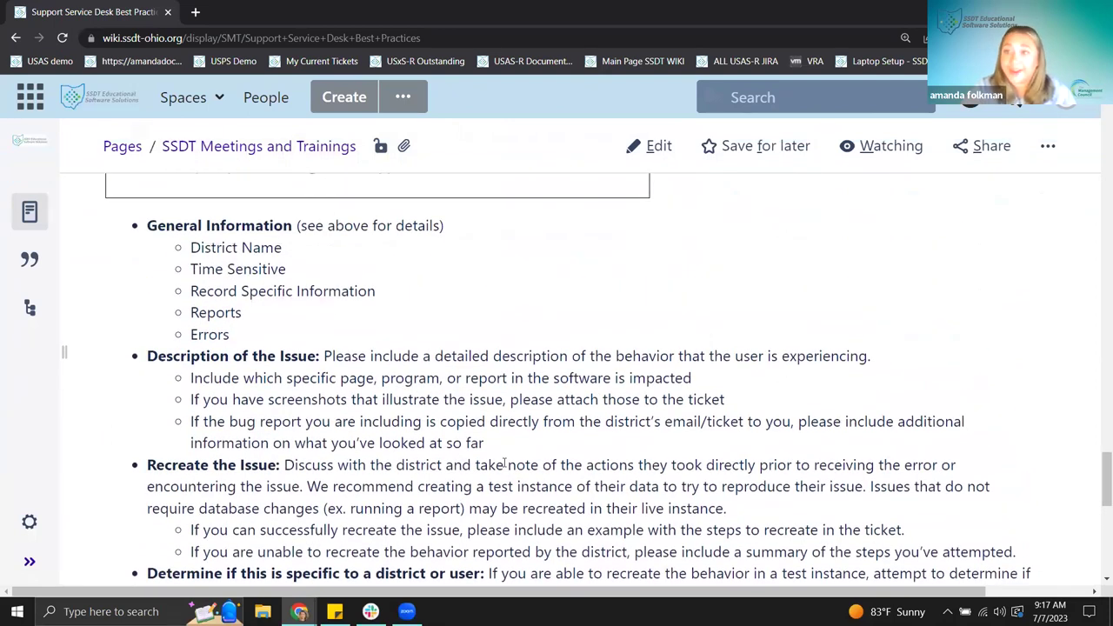
pyautogui.scroll(2, 505, 461)
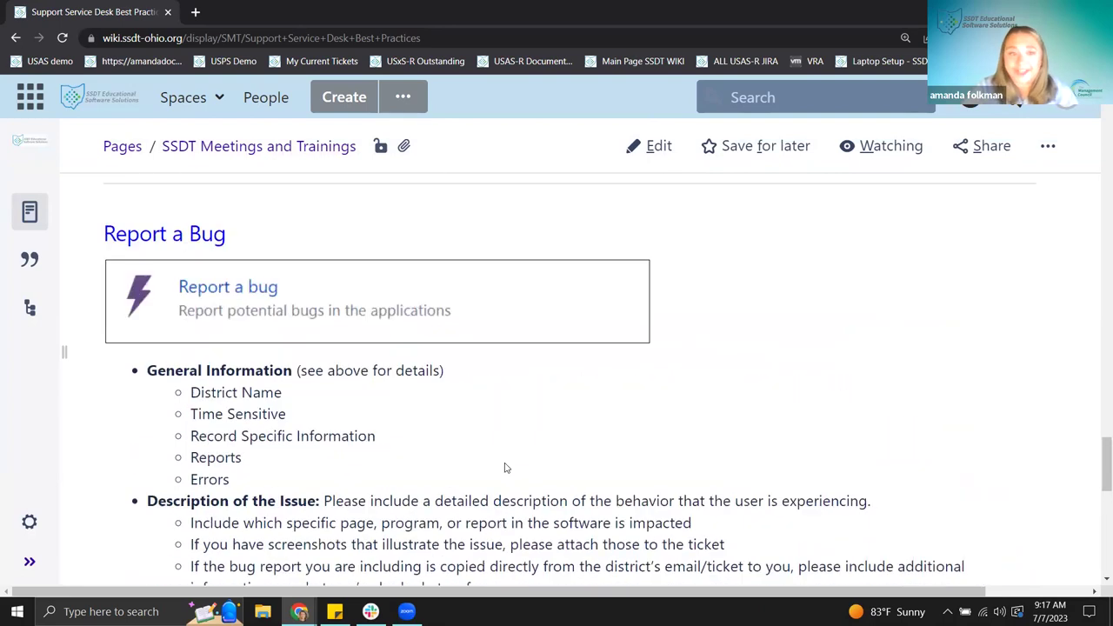
pyautogui.scroll(1, 501, 468)
pyautogui.scroll(9, 501, 470)
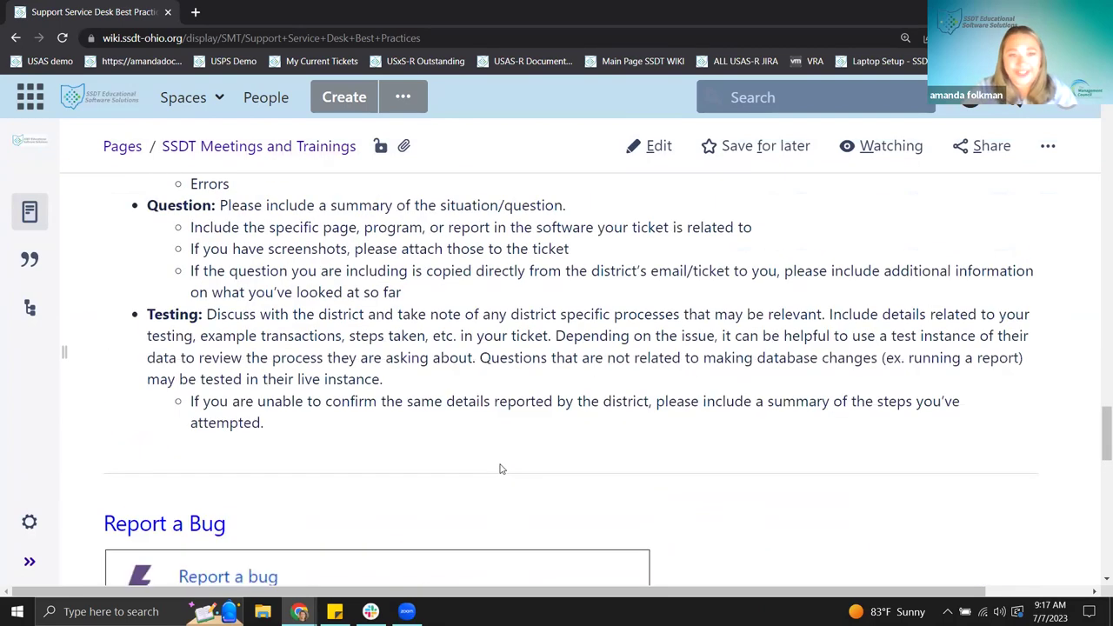
pyautogui.scroll(8, 501, 469)
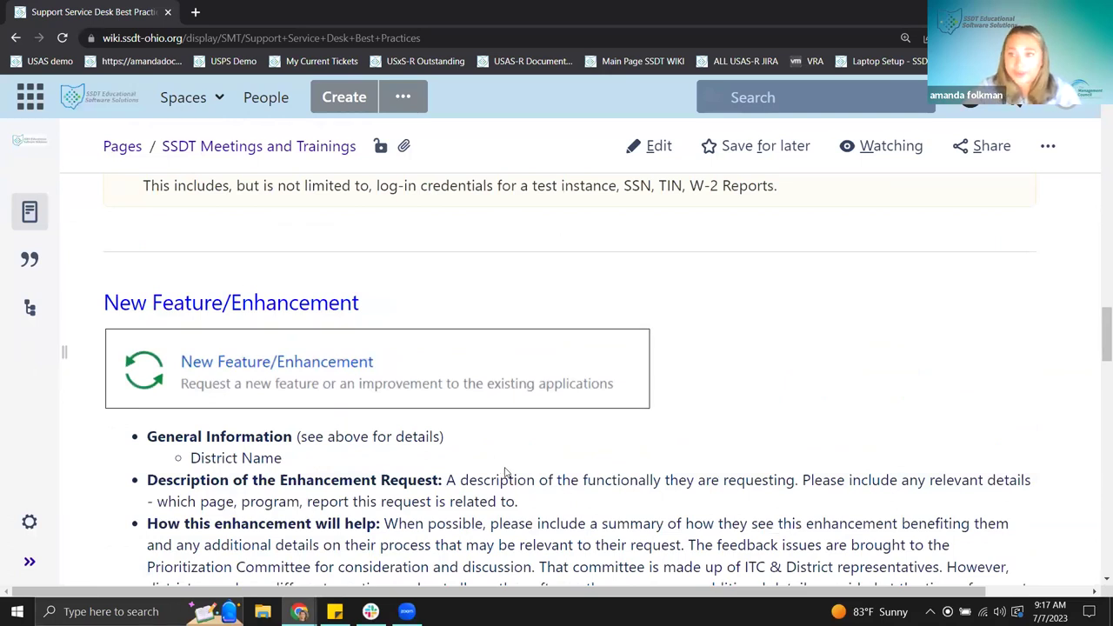
pyautogui.scroll(3, 505, 472)
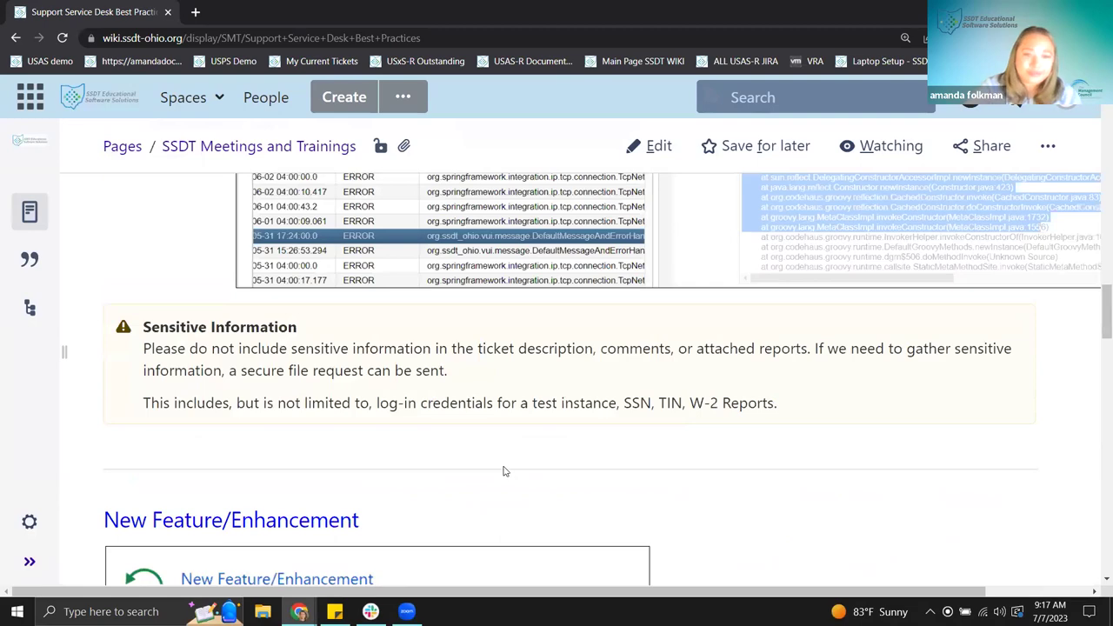
pyautogui.scroll(10, 503, 471)
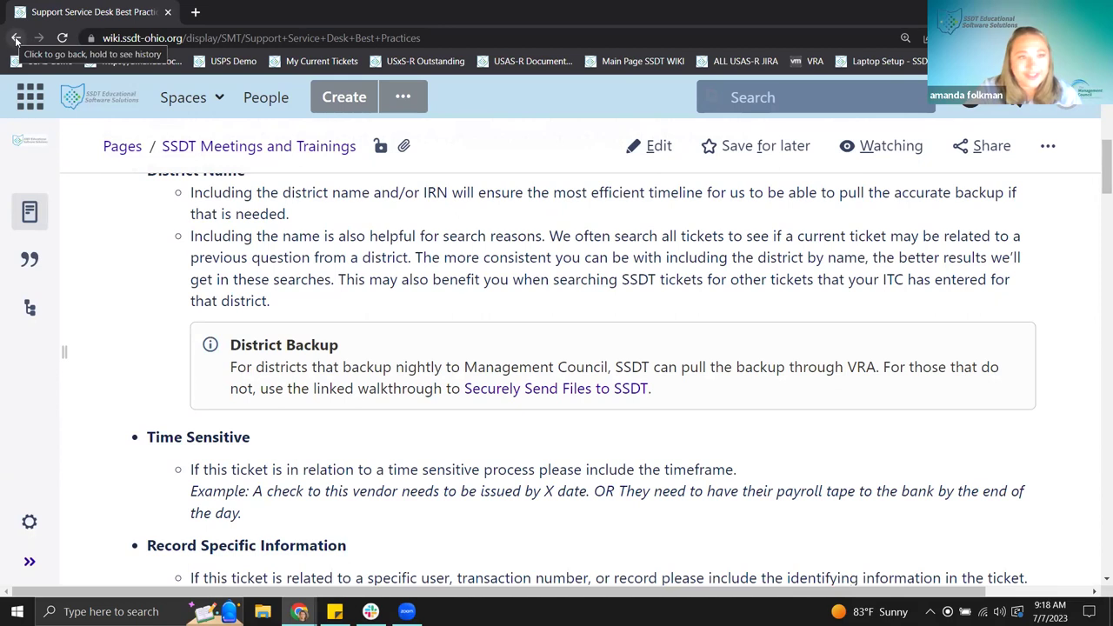
# Step: Return to the SSDT Meetings and Trainings page and look through its sections for the ITC-Only Support Resources/Materials links
pyautogui.click(16, 39)
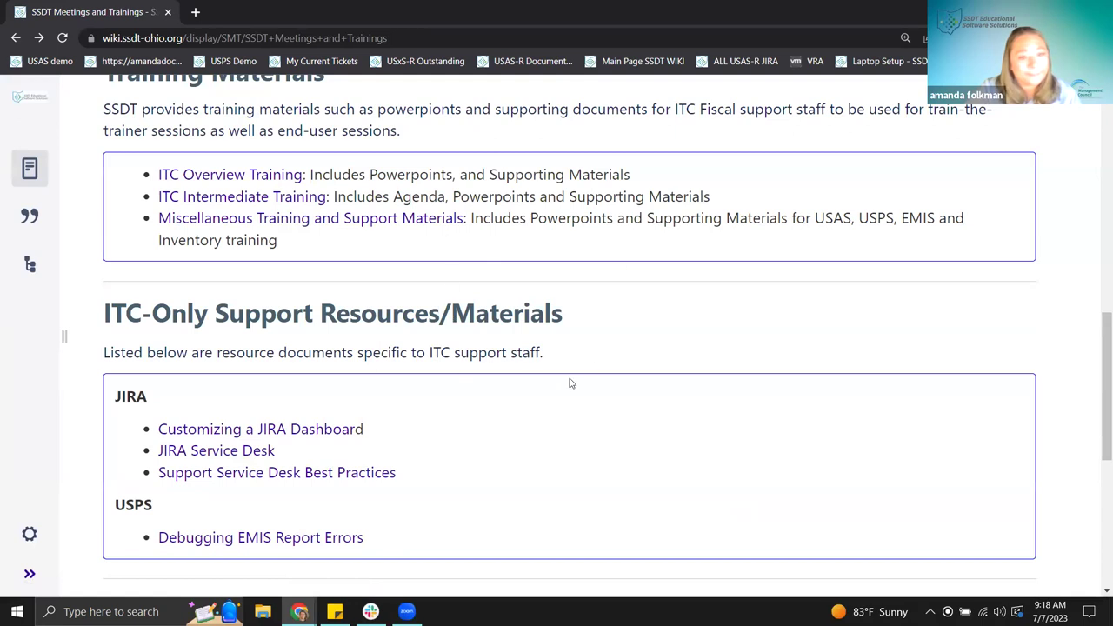
pyautogui.scroll(-2, 530, 328)
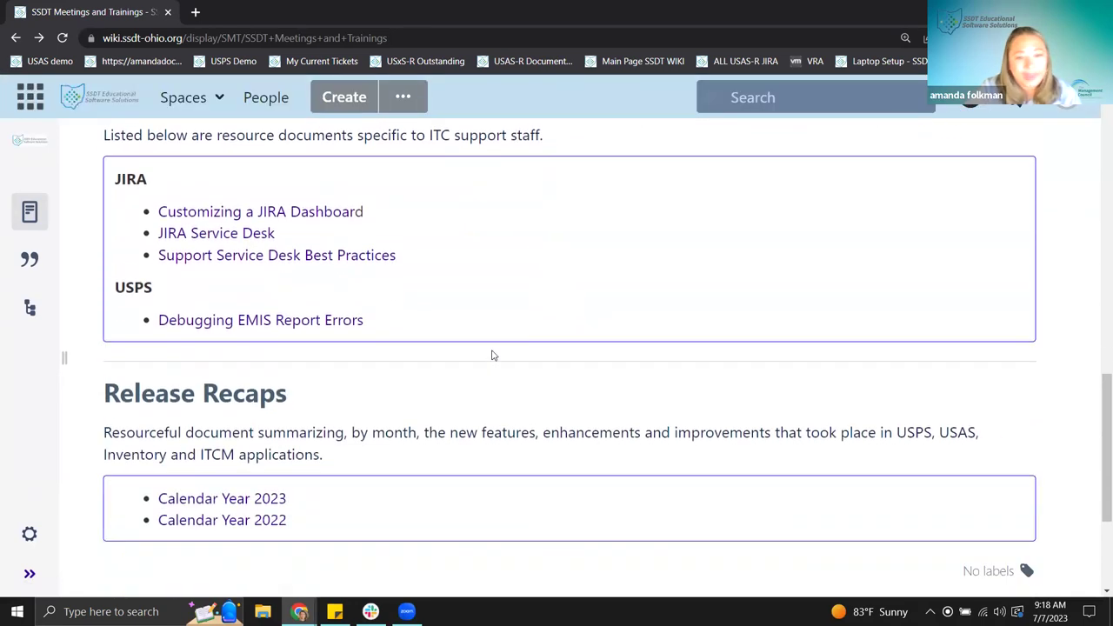
pyautogui.scroll(10, 235, 348)
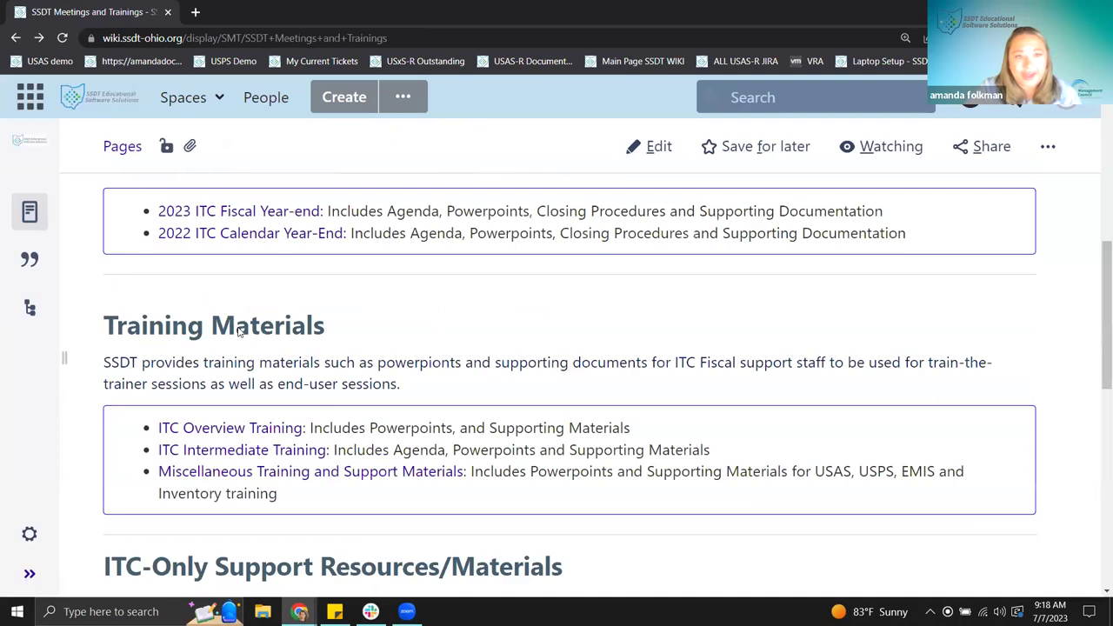
pyautogui.scroll(1, 226, 196)
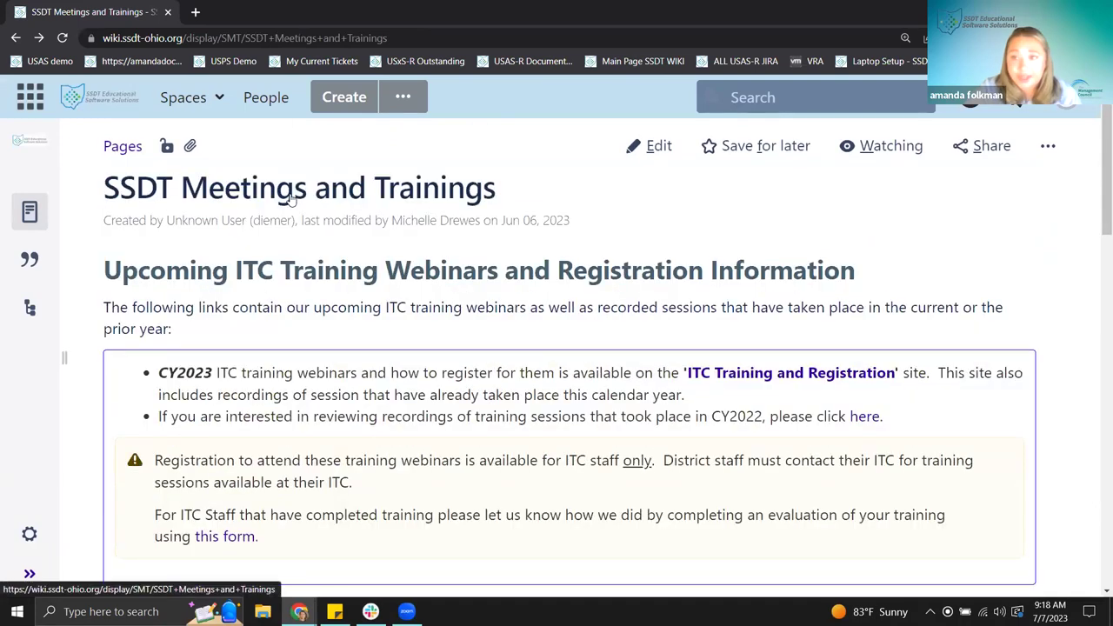
pyautogui.scroll(-10, 330, 217)
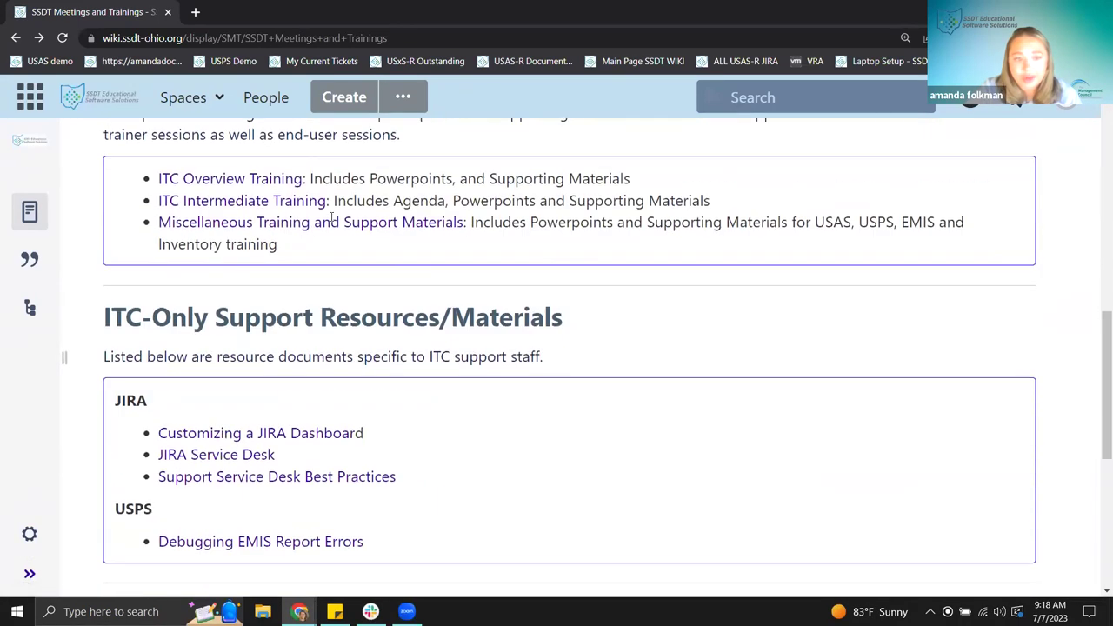
# Step: Open the June 2023 Recap through the Calendar Year 2023 link under Release Recaps
pyautogui.scroll(-2, 225, 449)
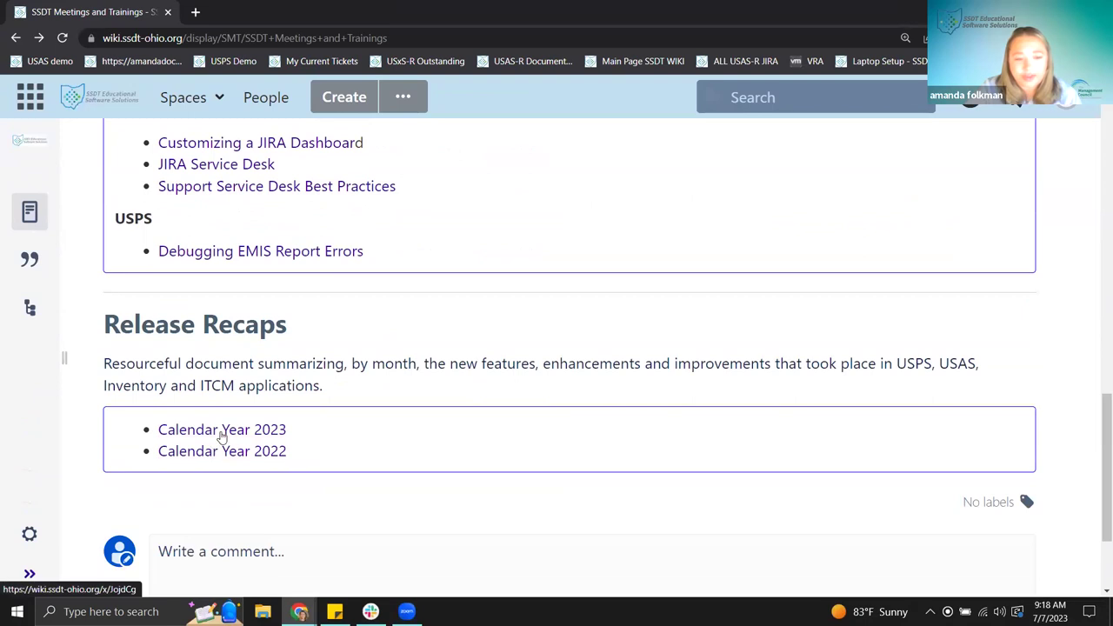
pyautogui.click(219, 431)
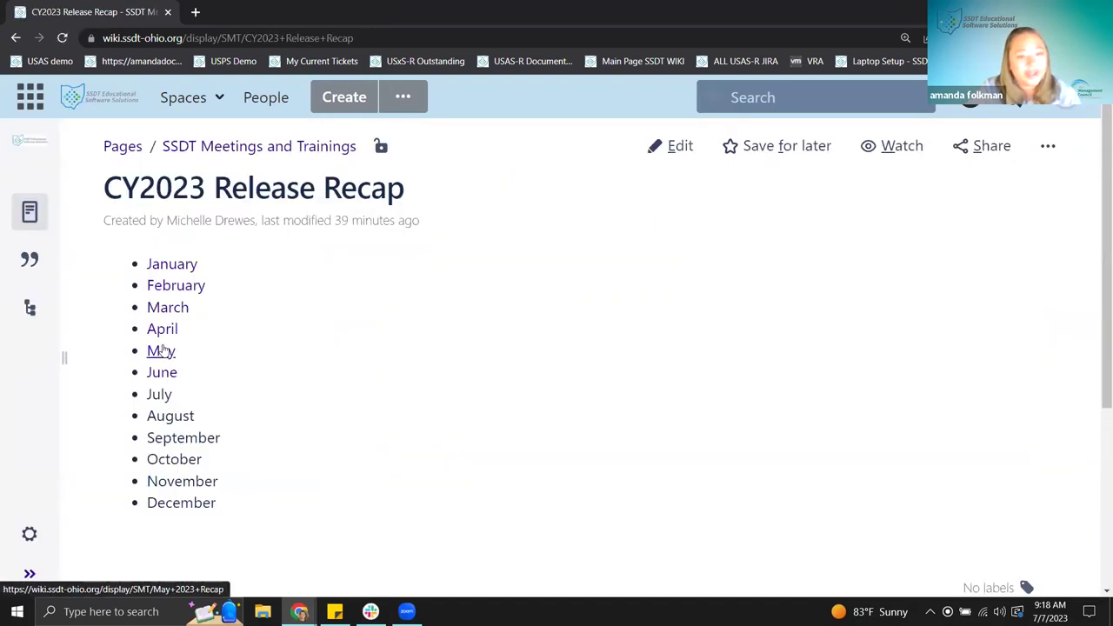
pyautogui.click(167, 376)
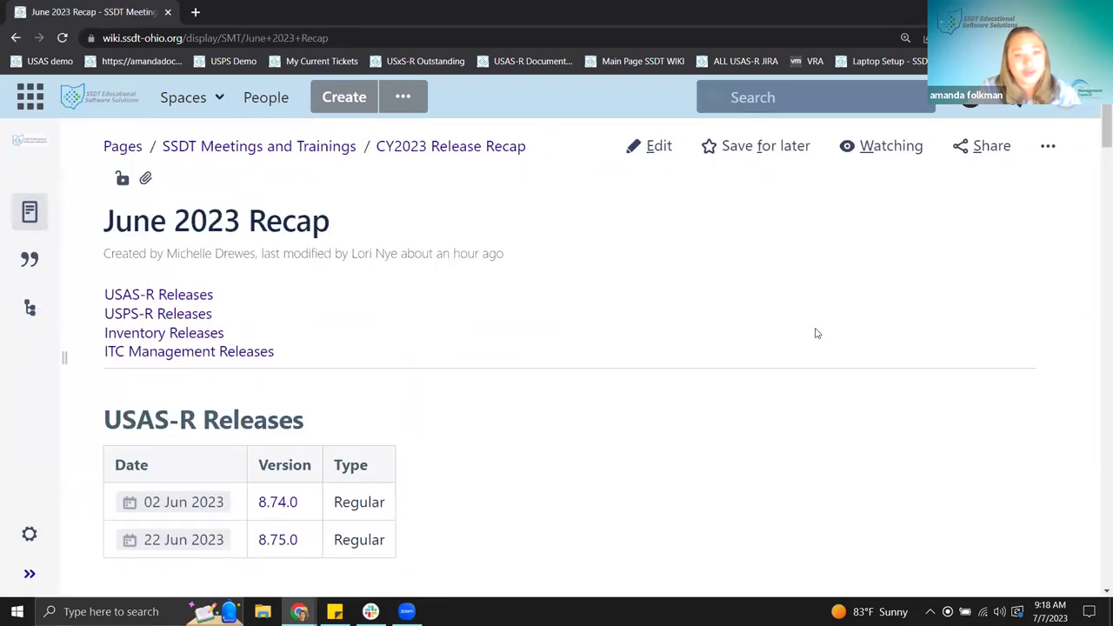
# Step: Review the June USAS-R Releases table, Bug Fixes and first Improvements, highlighting the 55-75% performance gain of the Budget Account Activity Report
pyautogui.scroll(-3, 817, 333)
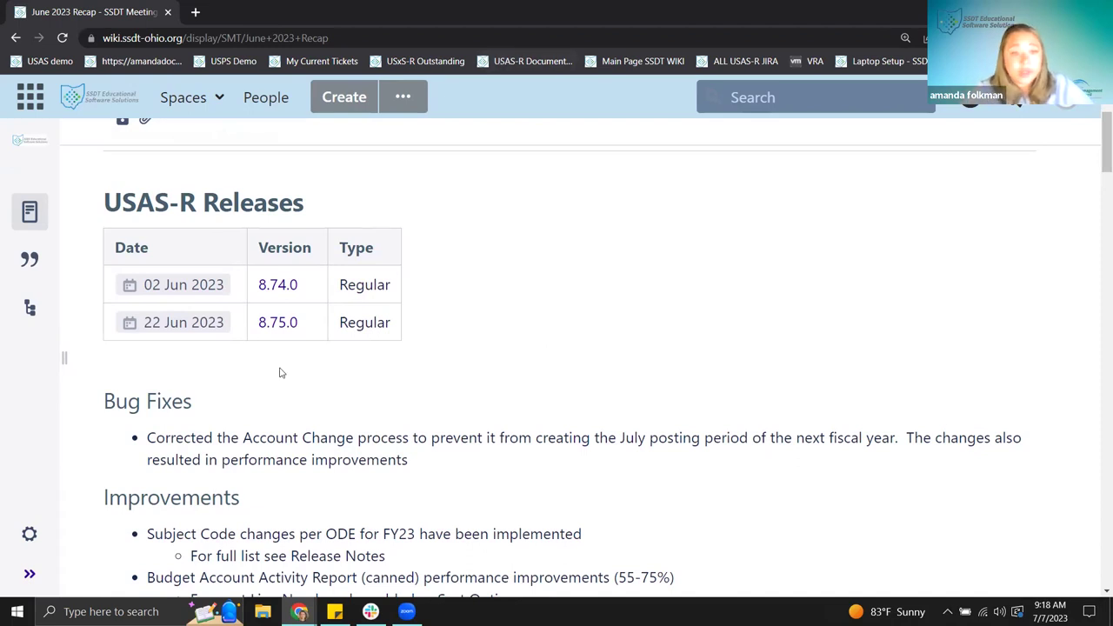
pyautogui.scroll(-1, 449, 423)
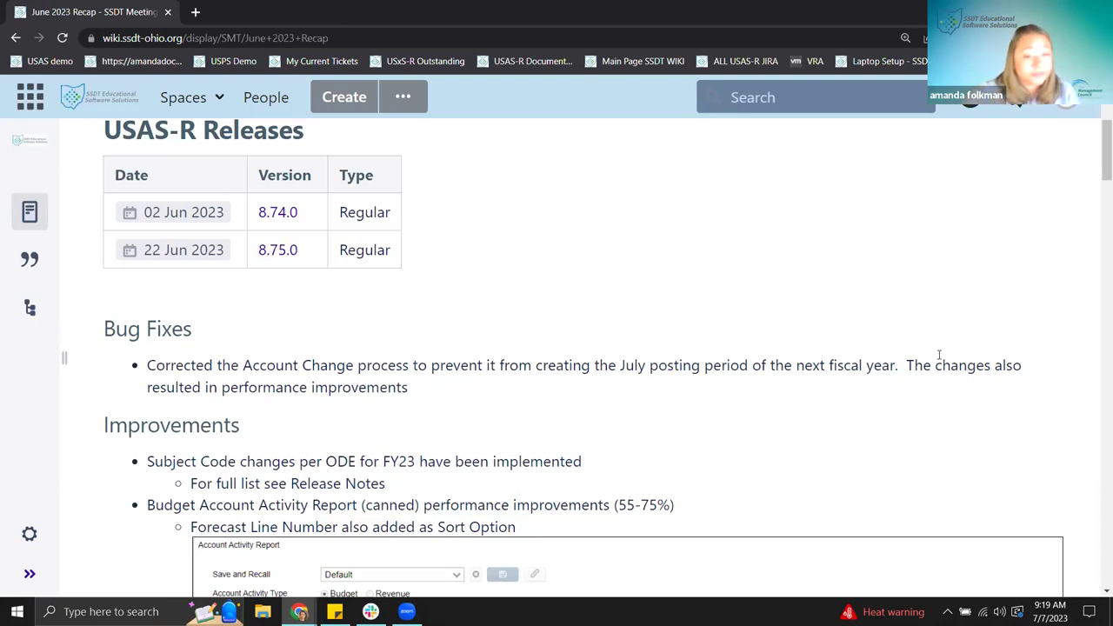
pyautogui.scroll(-3, 940, 354)
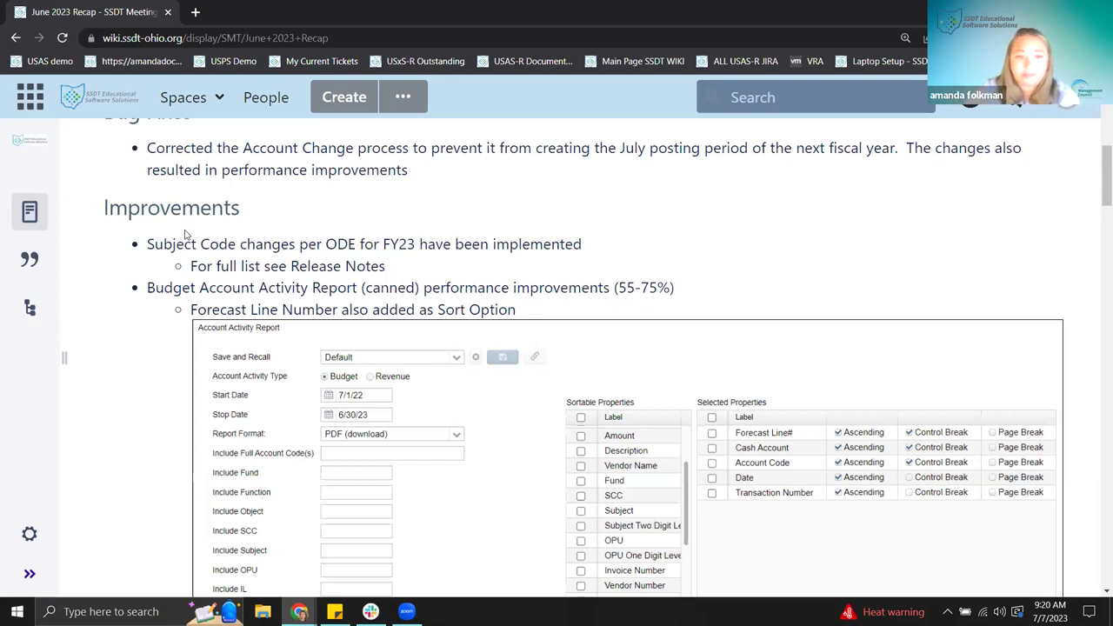
pyautogui.scroll(3, 321, 268)
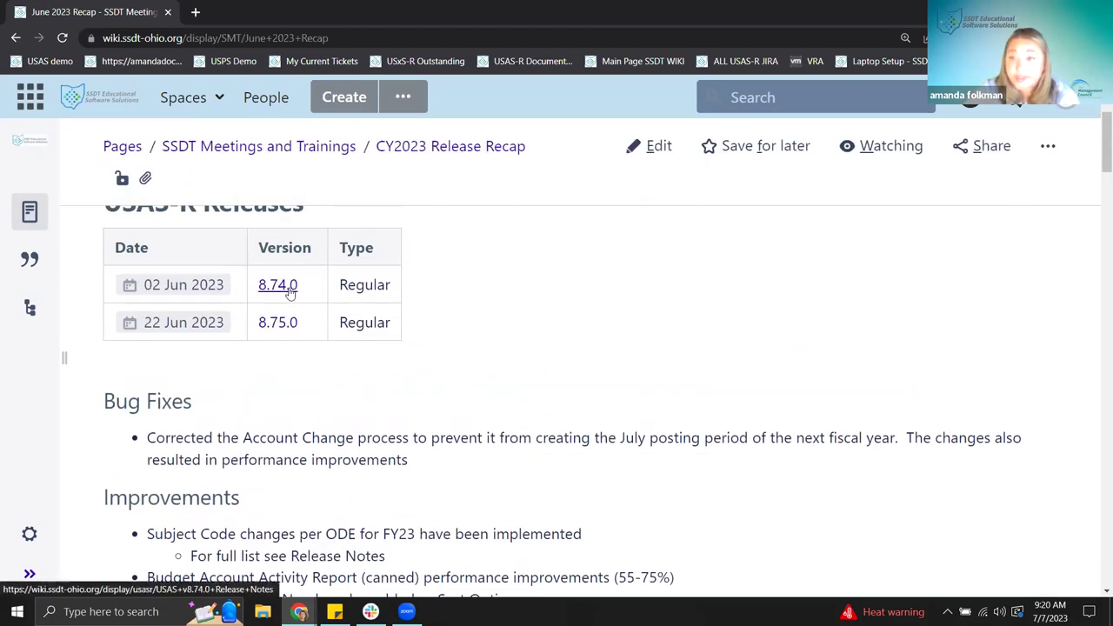
pyautogui.scroll(-2, 498, 343)
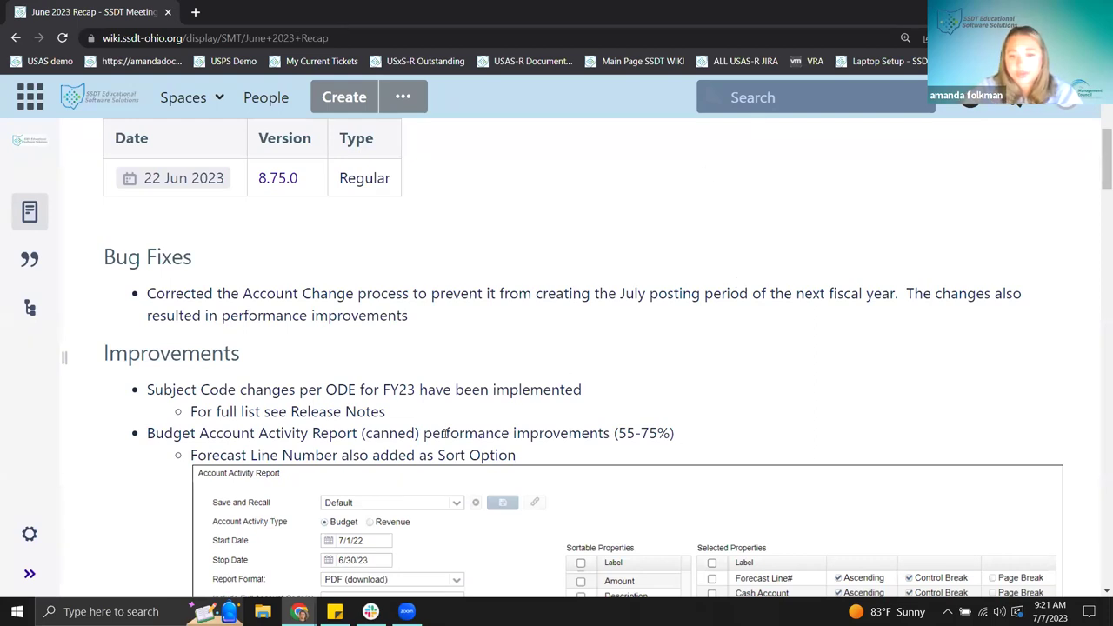
pyautogui.moveTo(618, 430); pyautogui.dragTo(671, 433)
pyautogui.click(716, 438)
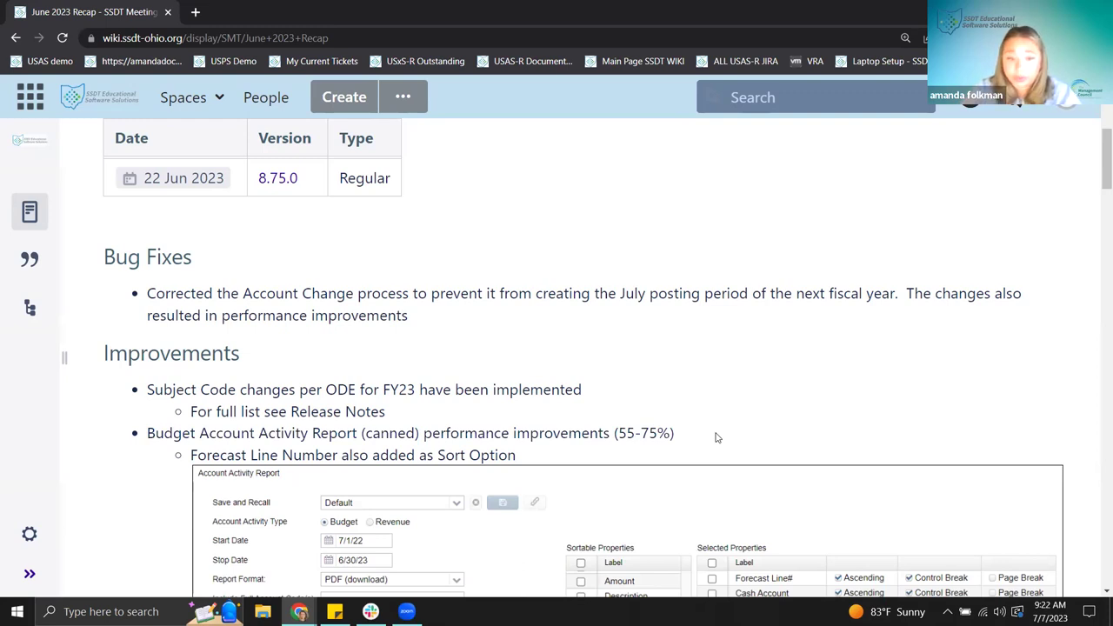
# Step: Examine the Account Activity Report illustration with its Forecast Line Number sort option and the reminder to use canned reports
pyautogui.scroll(-1, 284, 409)
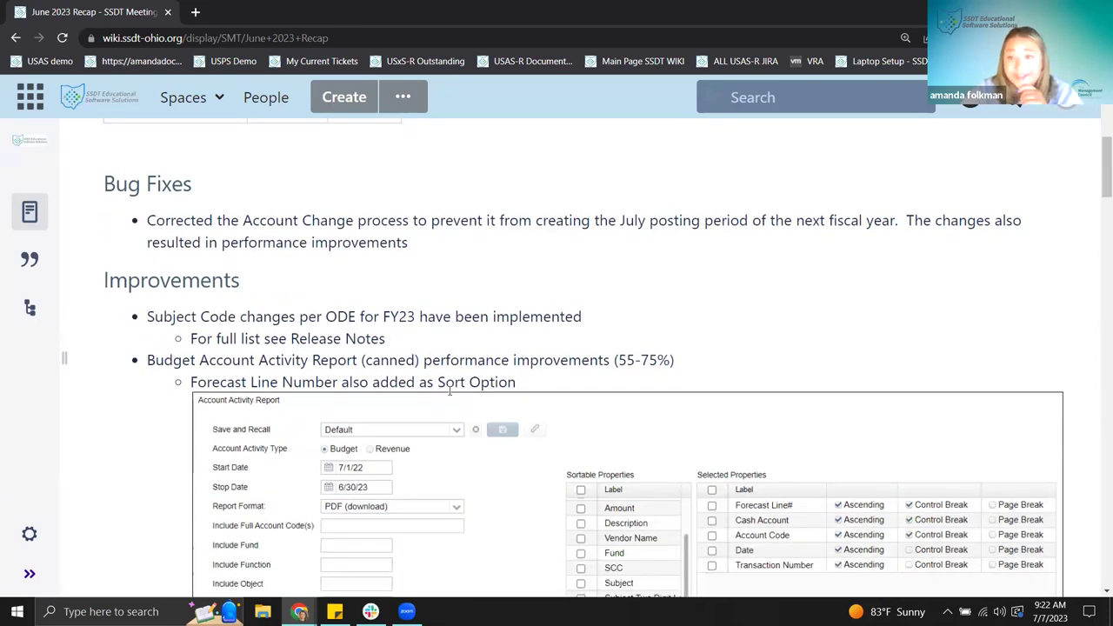
pyautogui.scroll(-2, 631, 396)
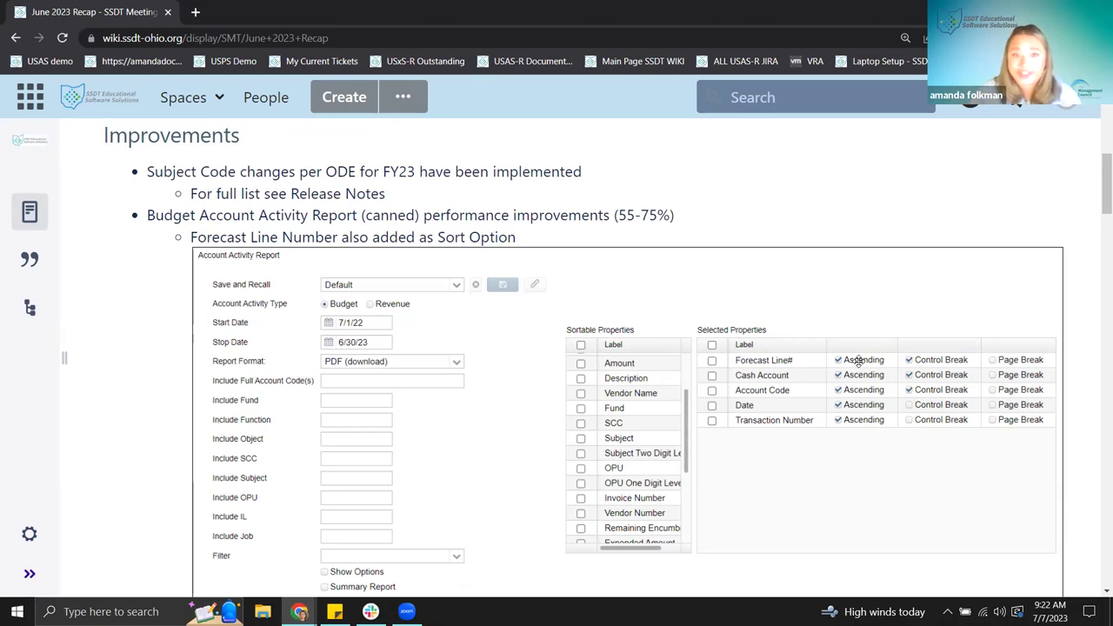
pyautogui.scroll(-5, 857, 365)
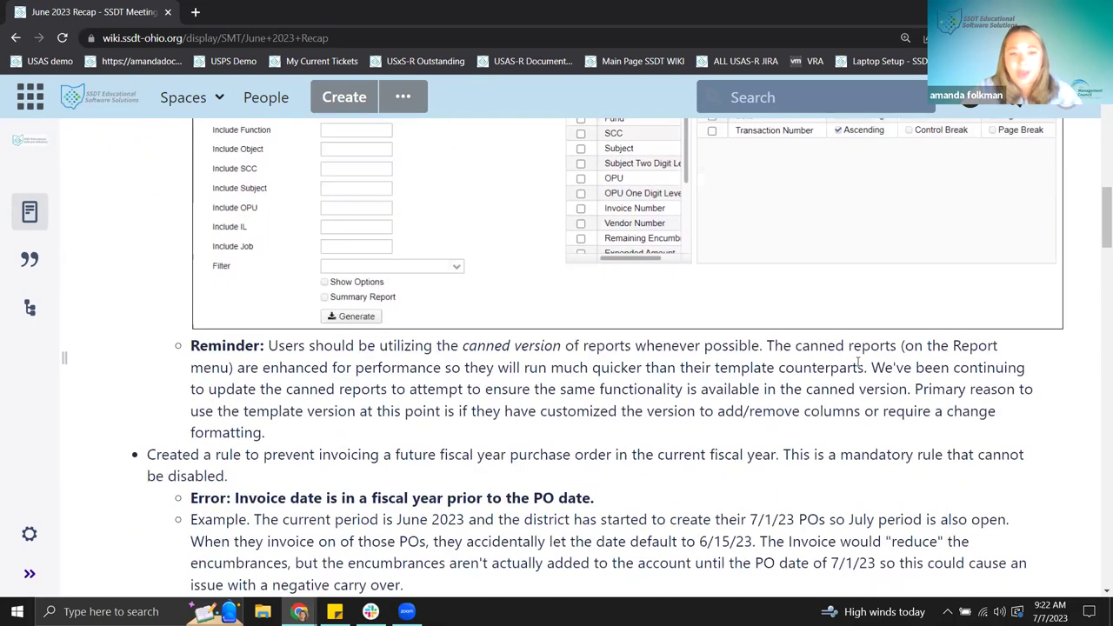
pyautogui.scroll(2, 852, 437)
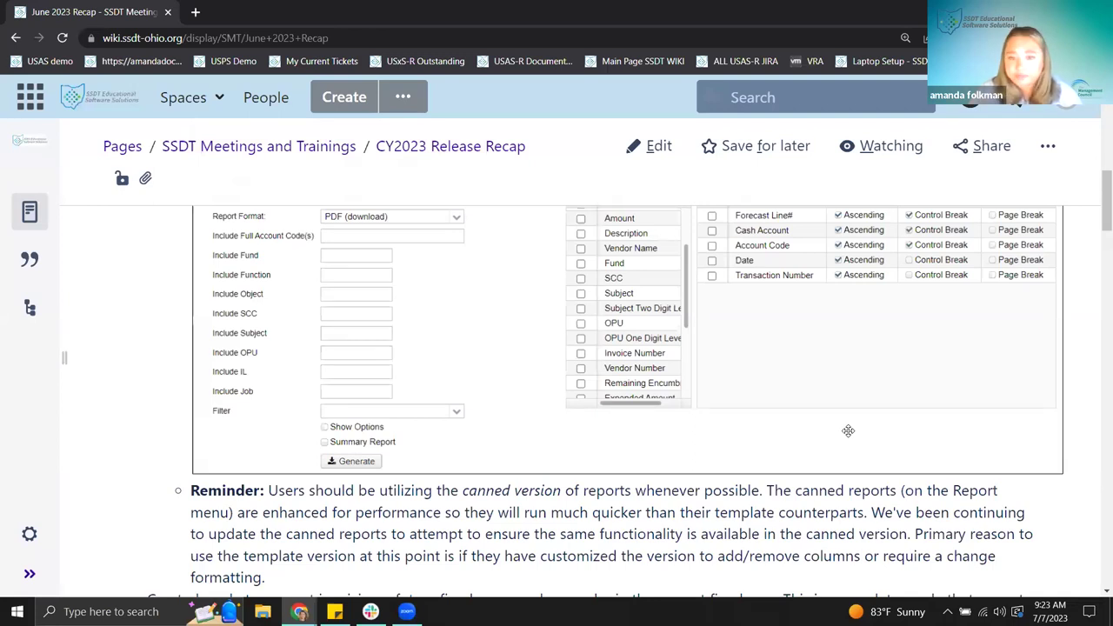
pyautogui.scroll(-1, 848, 430)
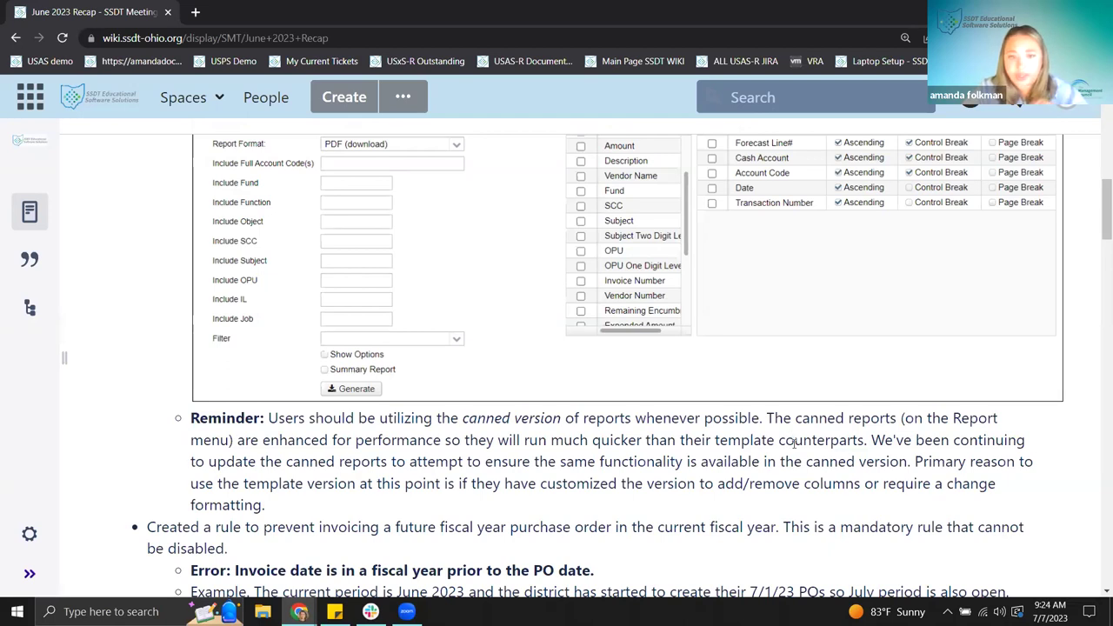
pyautogui.scroll(2, 793, 443)
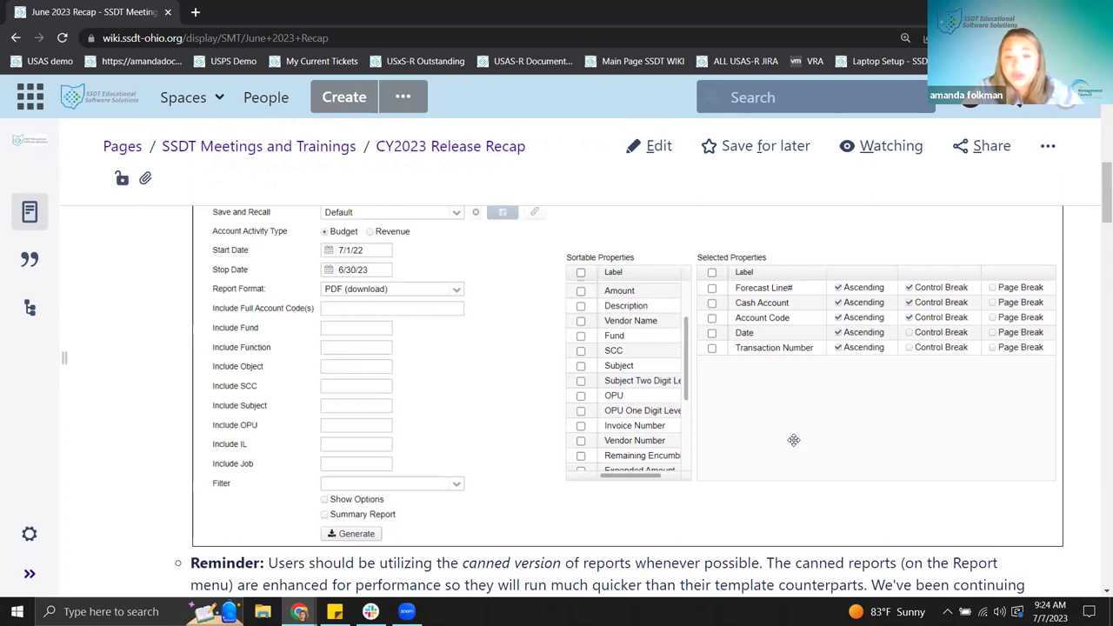
pyautogui.scroll(-1, 794, 440)
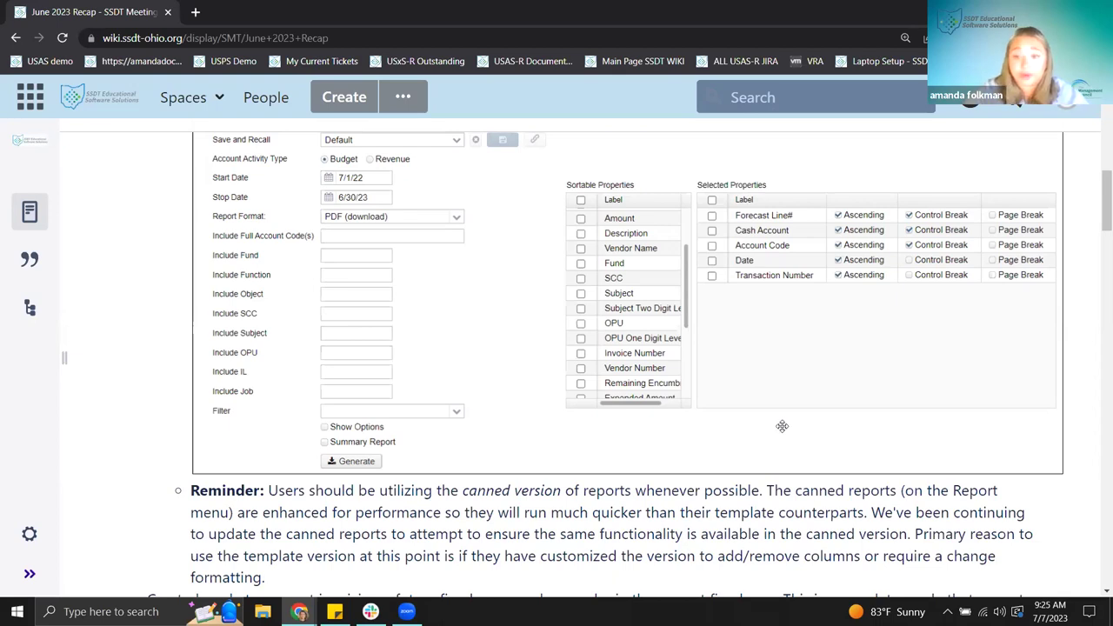
pyautogui.scroll(-1, 779, 422)
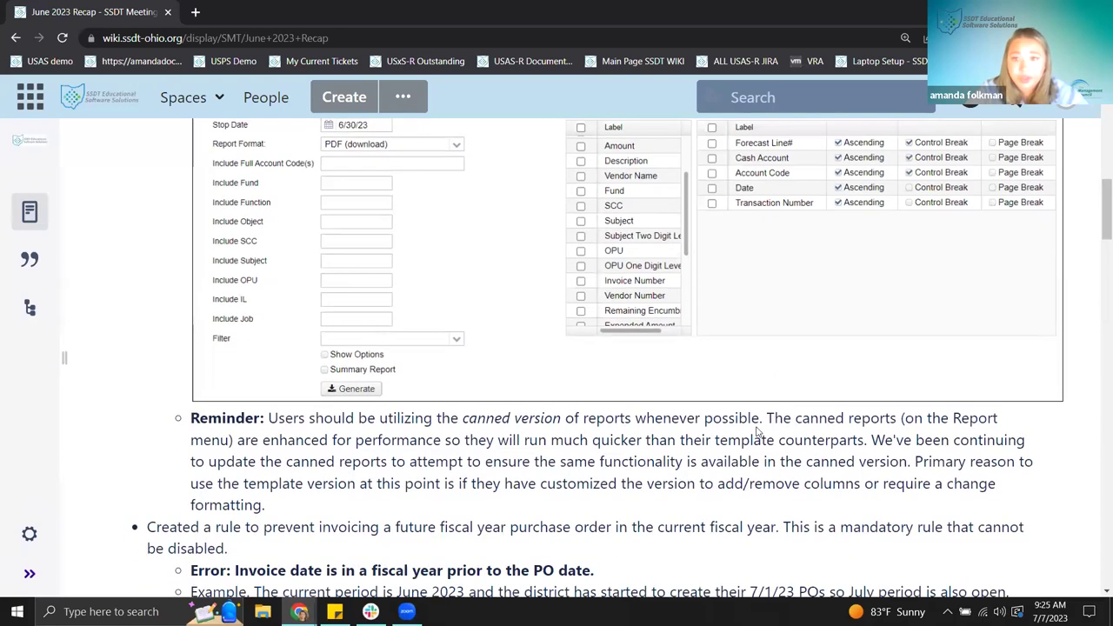
# Step: Read the USAS-R notes on the future fiscal year invoicing rule, the anonymizer update and the account change patch
pyautogui.scroll(-1, 761, 431)
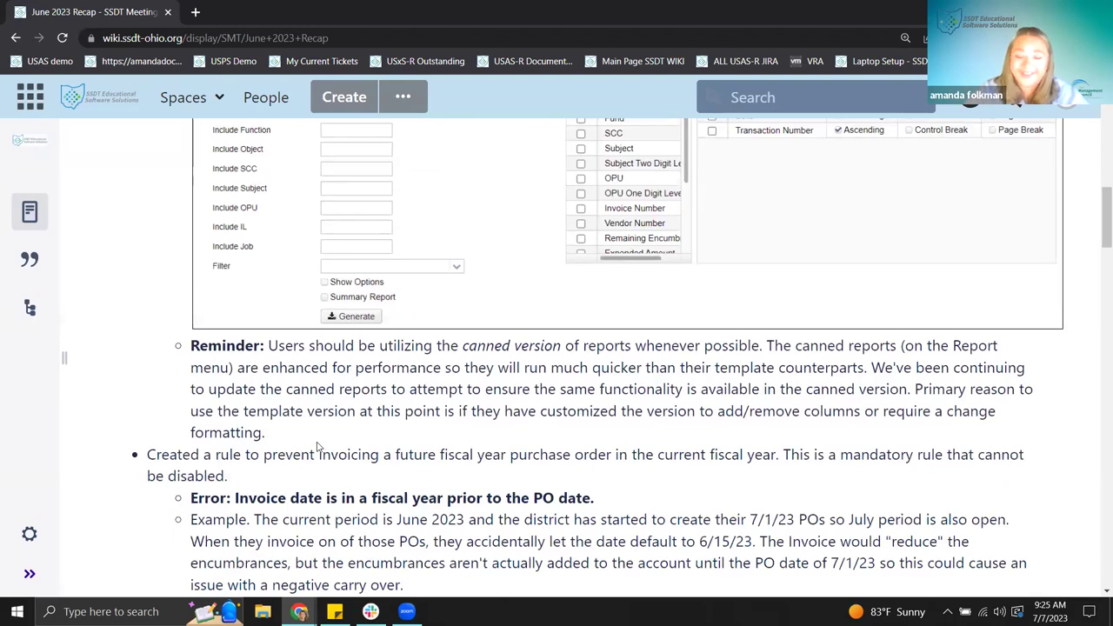
pyautogui.scroll(-1, 380, 467)
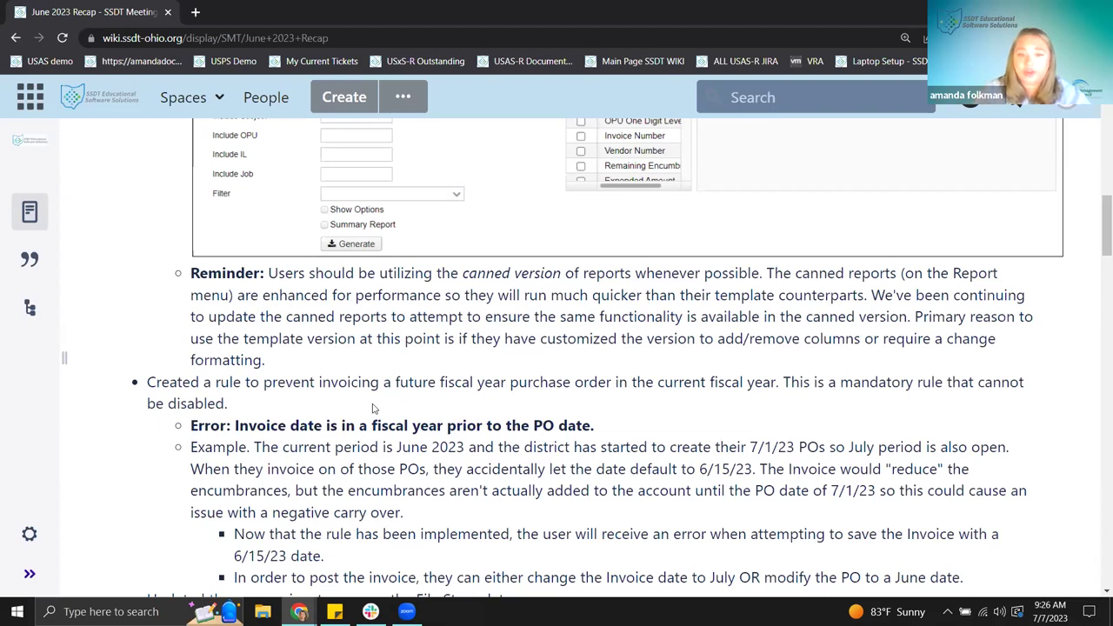
pyautogui.scroll(-1, 374, 408)
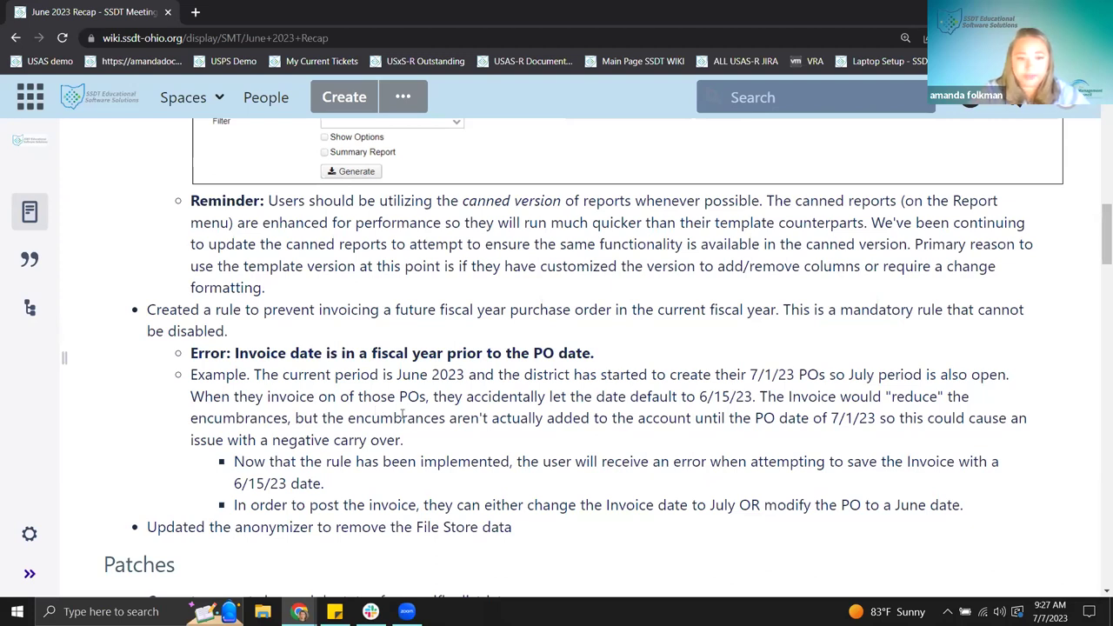
pyautogui.scroll(-1, 386, 416)
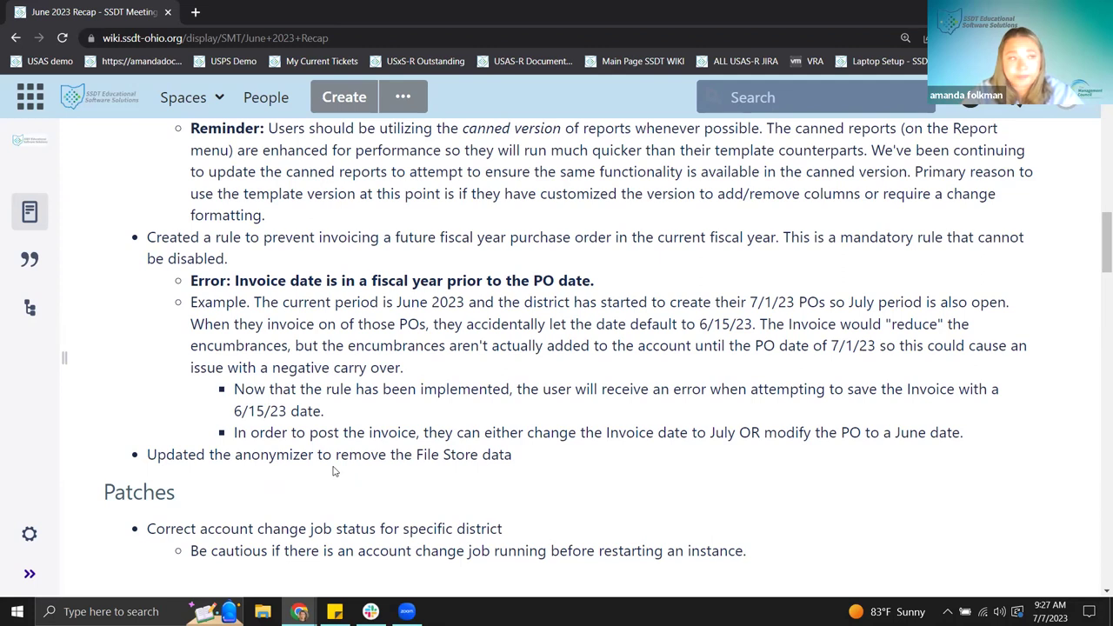
pyautogui.scroll(-1, 335, 471)
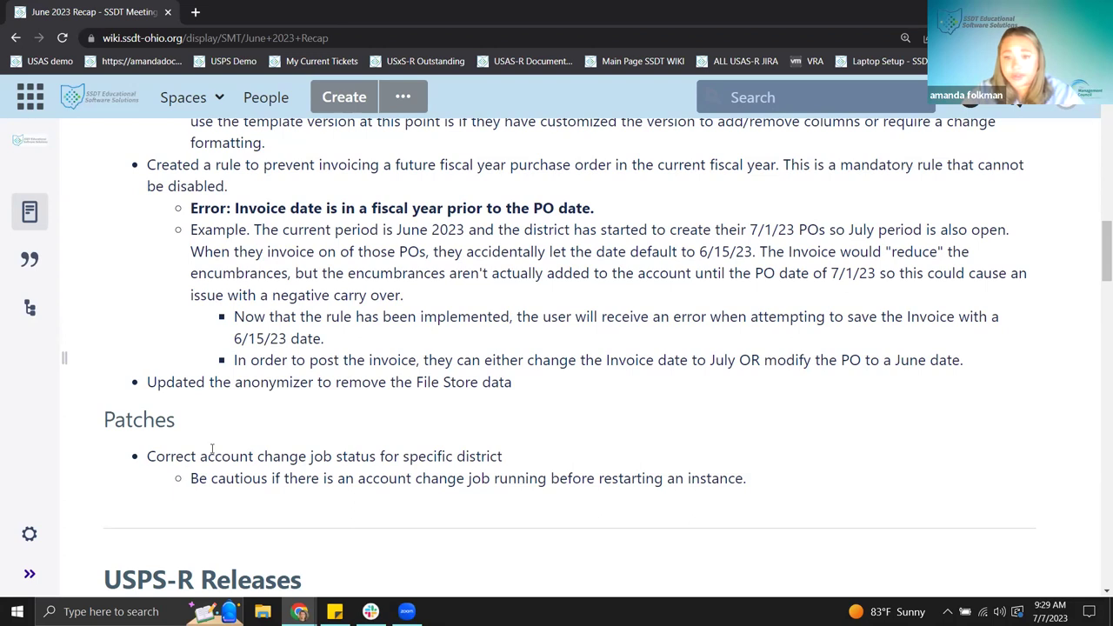
pyautogui.scroll(1, 212, 448)
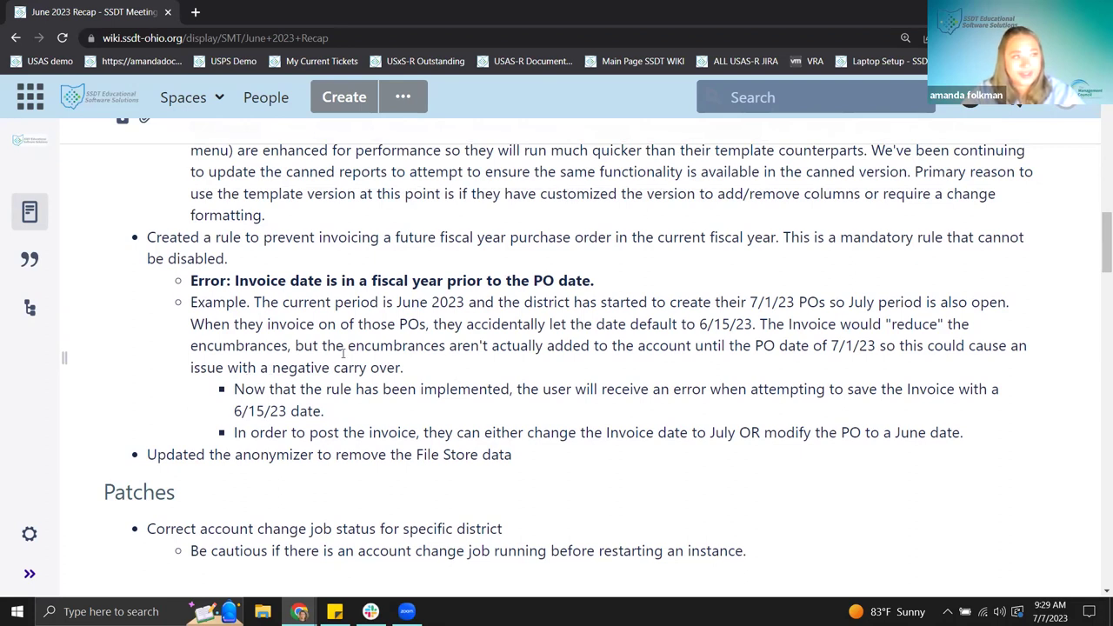
pyautogui.scroll(-1, 346, 367)
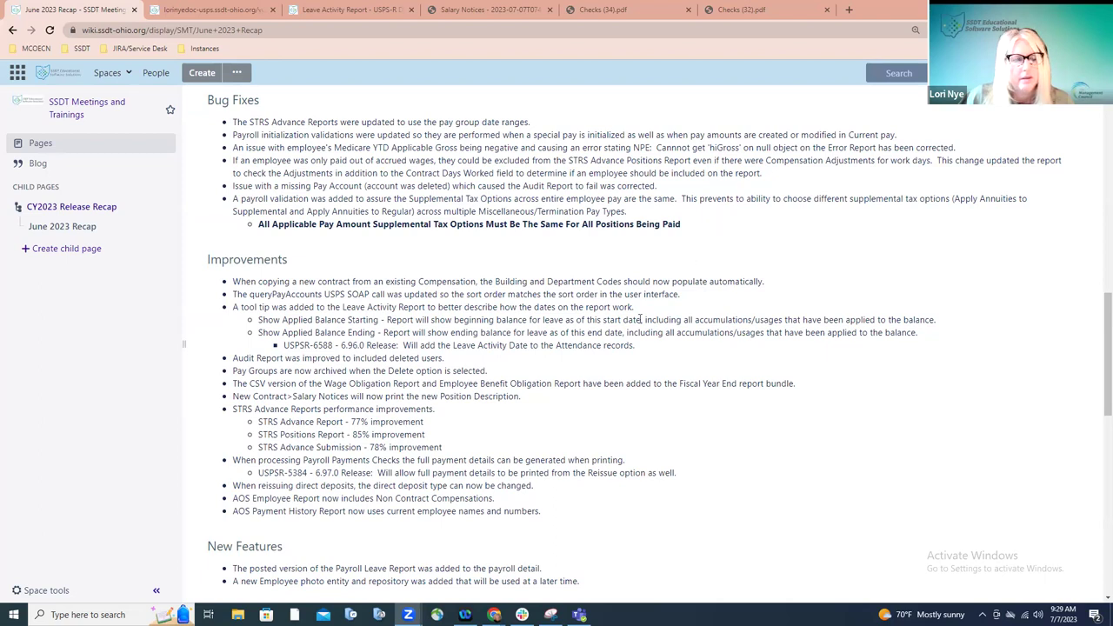
# Step: Review the USPS-R Releases table with its Bug Fixes and Improvements lists in the June 2023 Recap
pyautogui.scroll(2, 644, 324)
pyautogui.scroll(2, 644, 325)
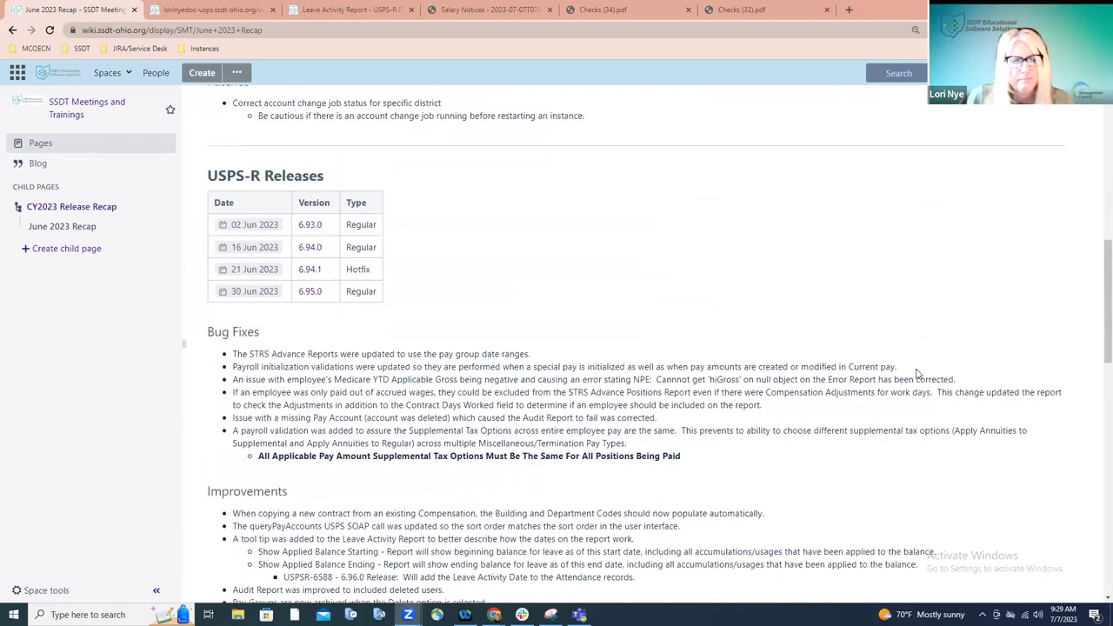
pyautogui.scroll(-1, 861, 379)
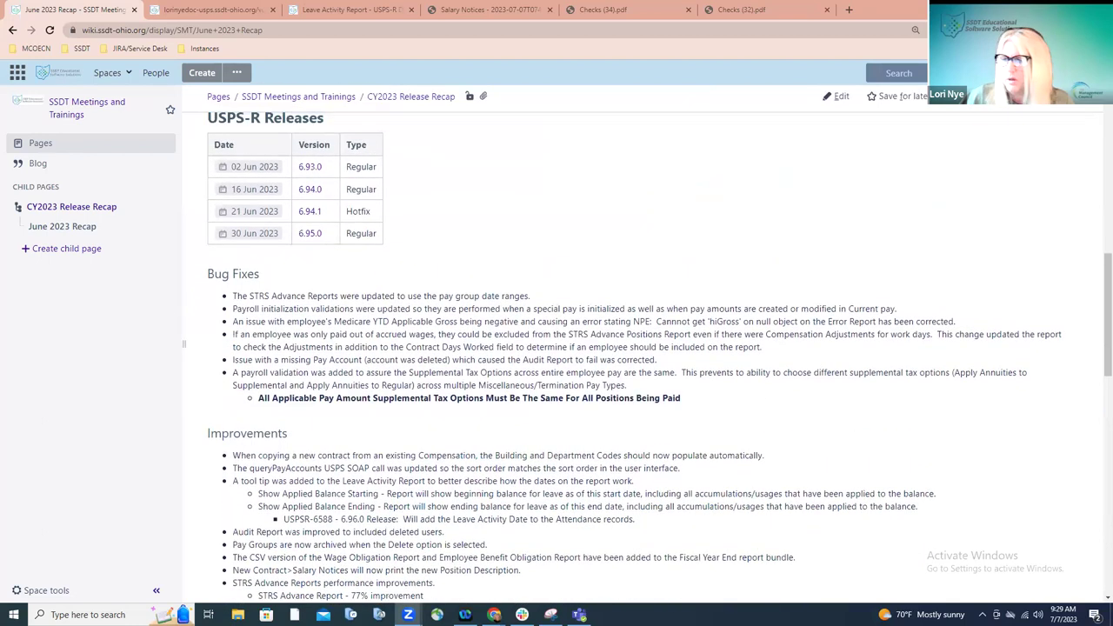
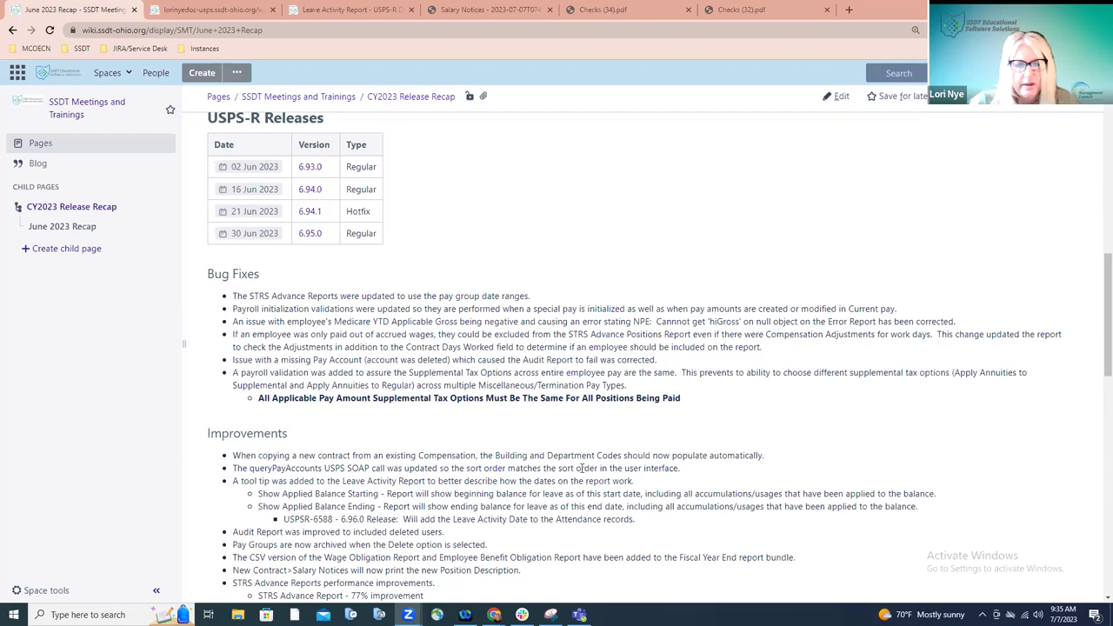
pyautogui.scroll(-2, 582, 465)
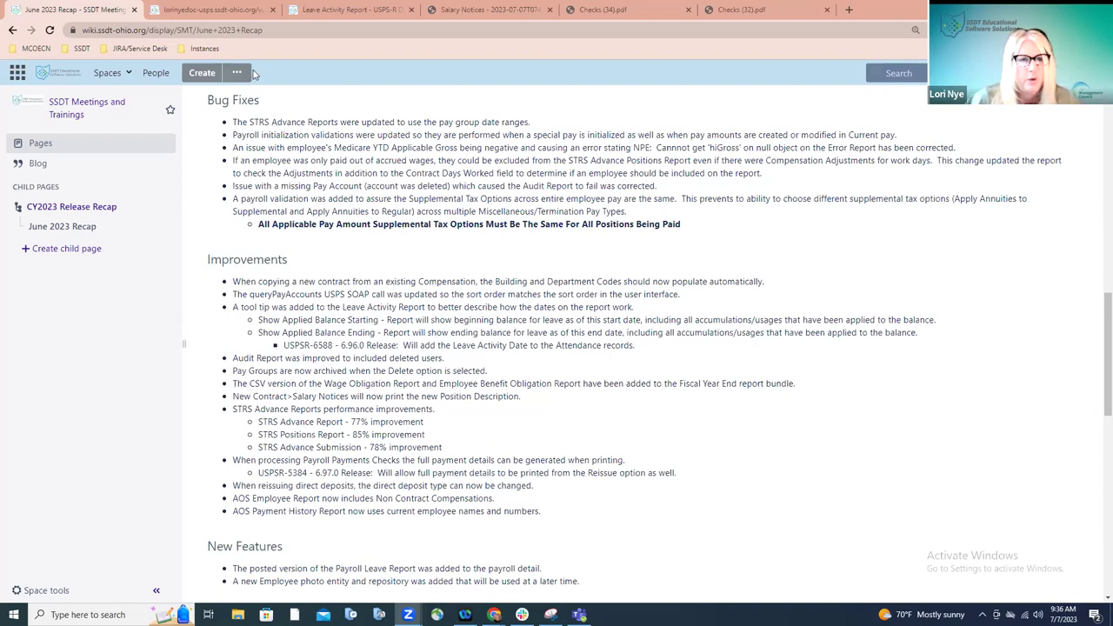
# Step: Switch to the USPS demo application and start copying an existing compensation in New Contract Maintenance
pyautogui.click(258, 19)
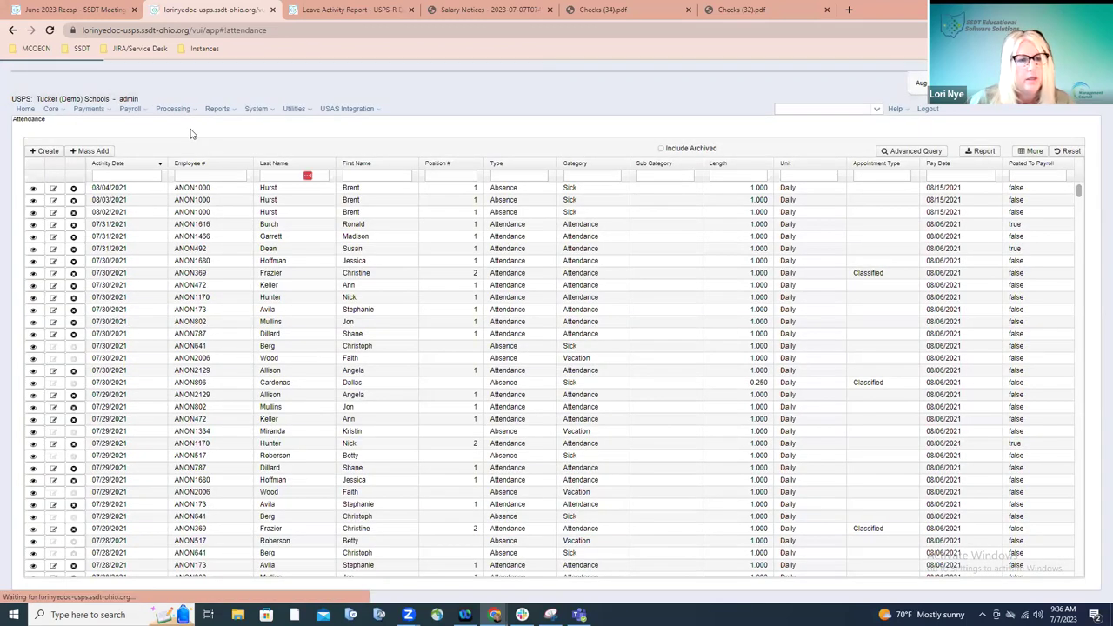
pyautogui.click(189, 144)
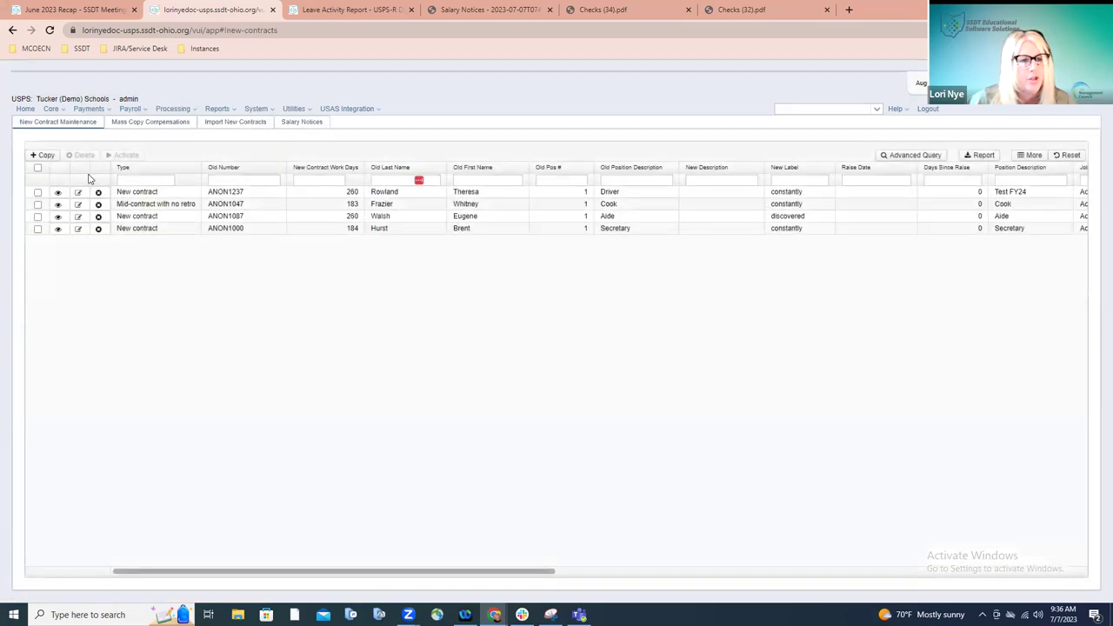
pyautogui.click(55, 156)
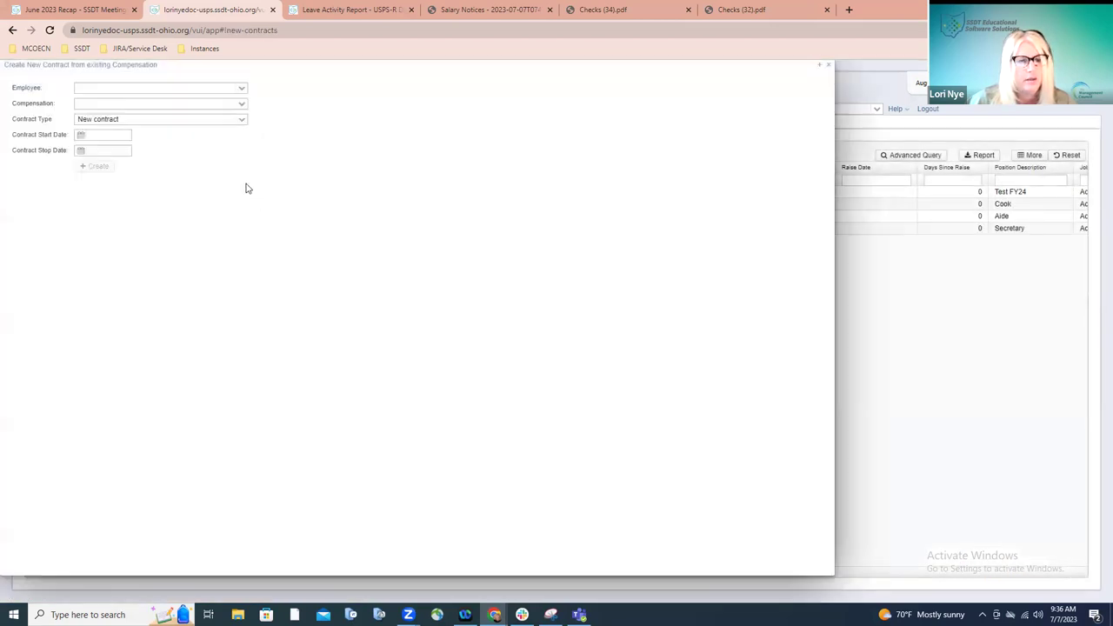
# Step: Choose the employee by last name and select the compensation Pos: 2 - Driver (Comp: L - television) for the new contract
pyautogui.click(187, 89)
pyautogui.write('hurst')
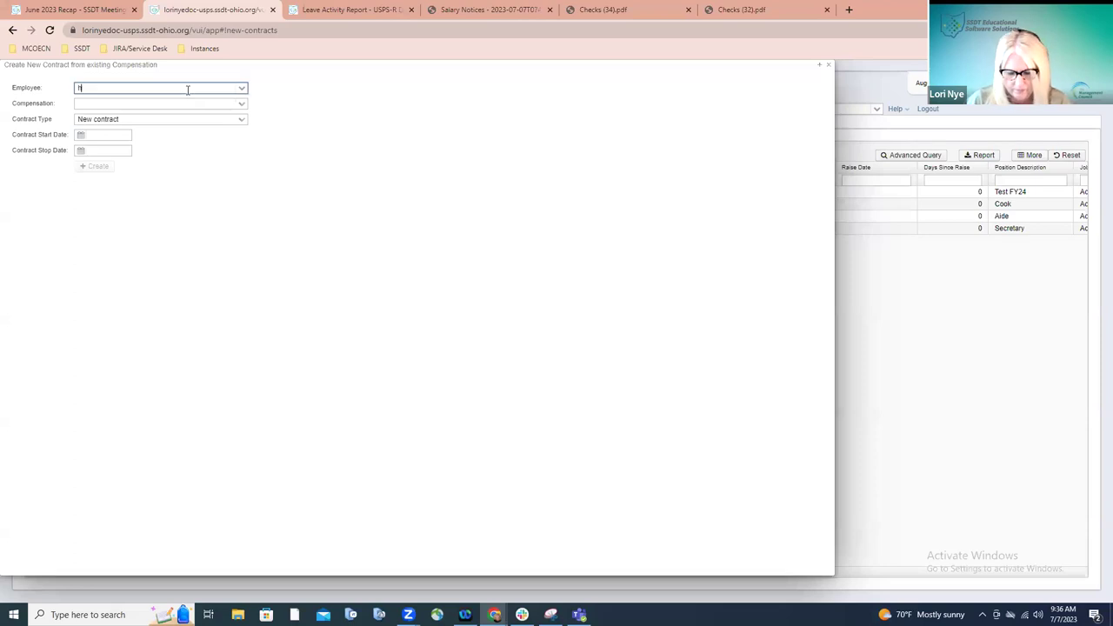
pyautogui.click(189, 105)
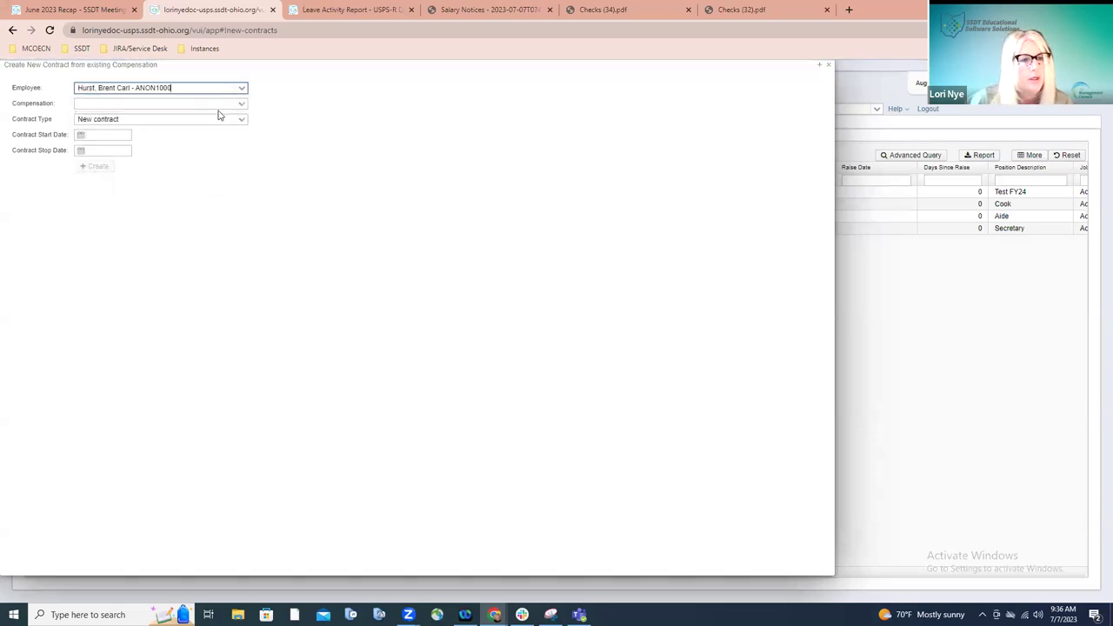
# Step: Set the new contract's start date to 8/1/23 and its stop date to 07/31/24
pyautogui.click(129, 137)
pyautogui.write('08012')
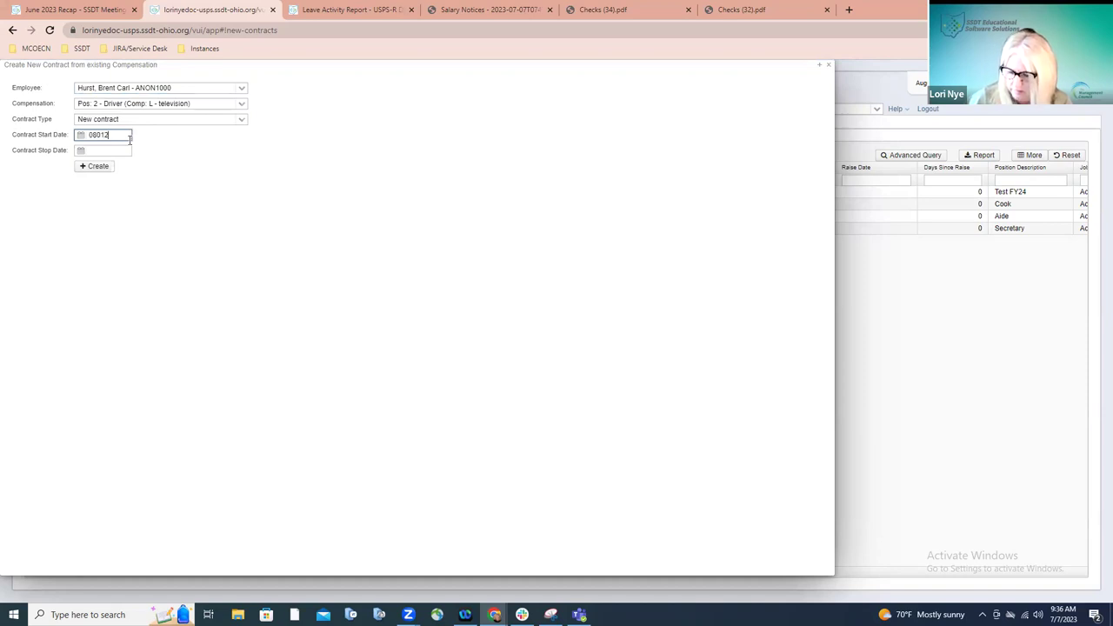
pyautogui.write('2')
pyautogui.press('BackSpace')
pyautogui.write('3')
pyautogui.press('Tab')
pyautogui.write('073124')
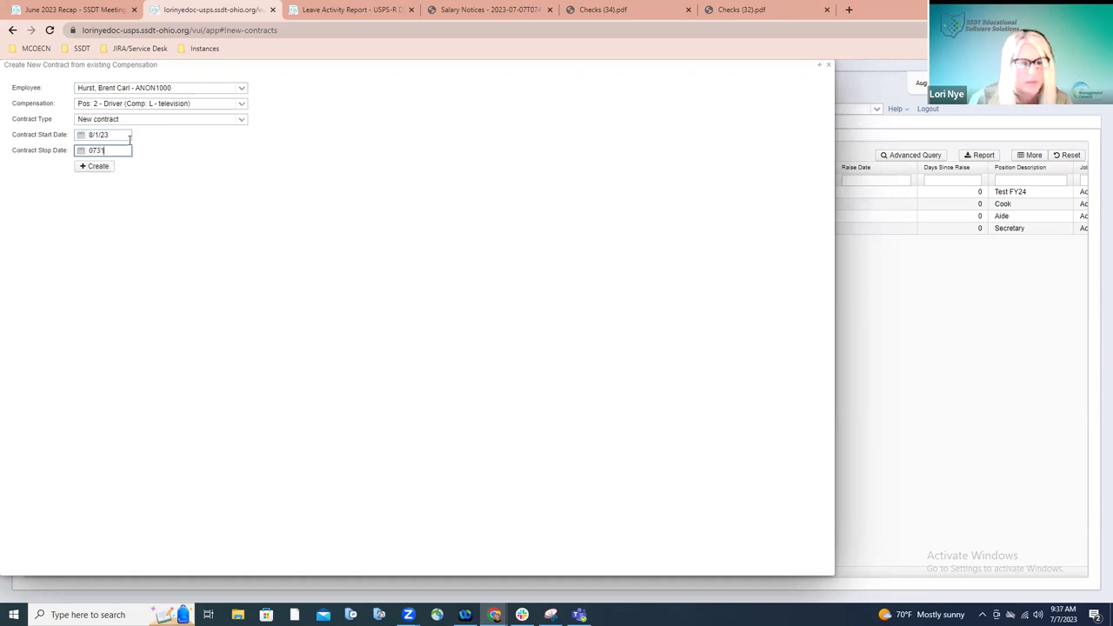
# Step: Create the new contract from the selected compensation, check its Building and Department Codes against the June 2023 Recap, and close the form
pyautogui.click(103, 170)
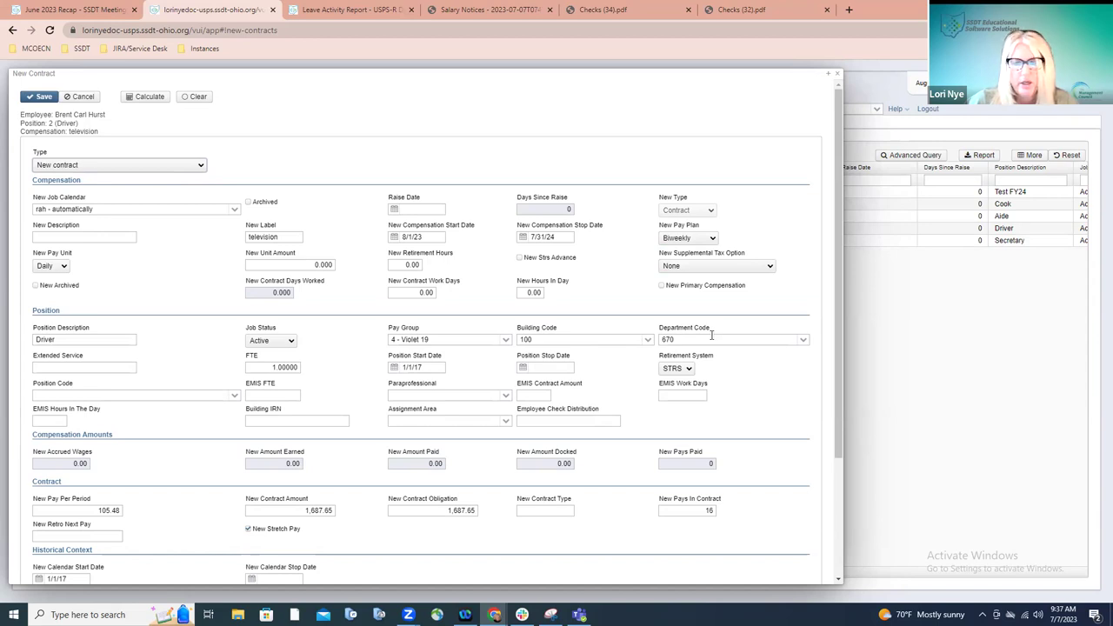
pyautogui.click(649, 340)
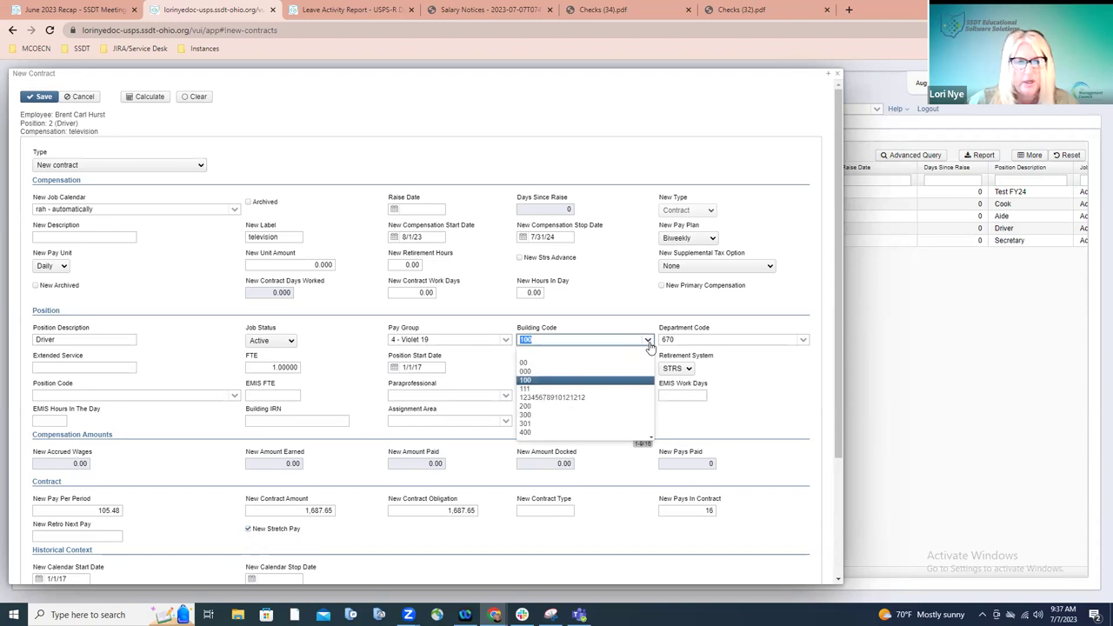
pyautogui.click(649, 345)
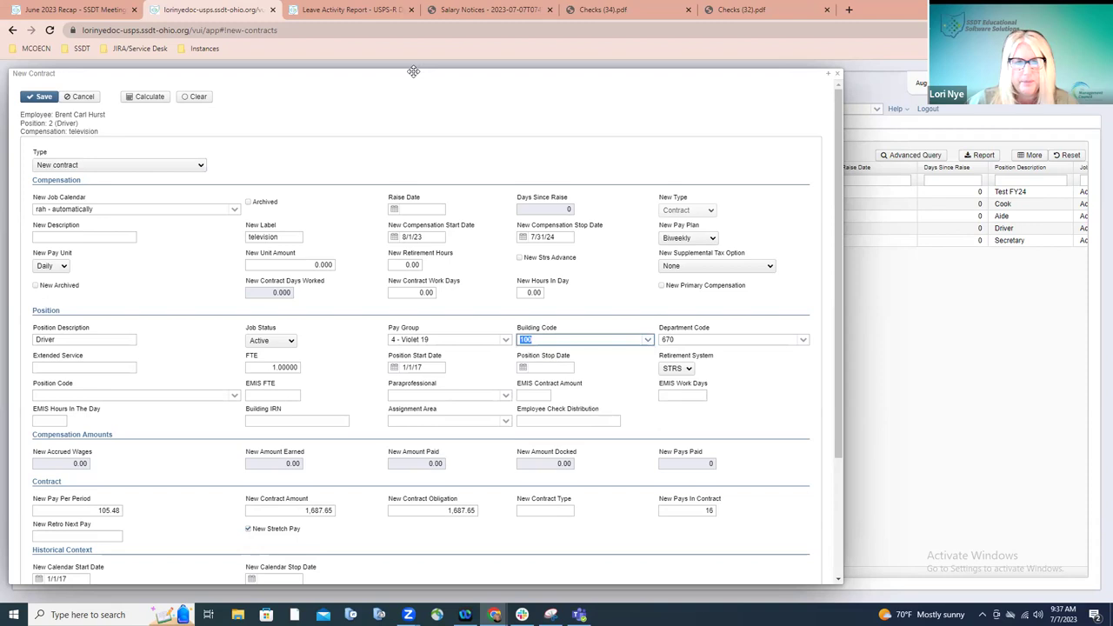
pyautogui.click(96, 10)
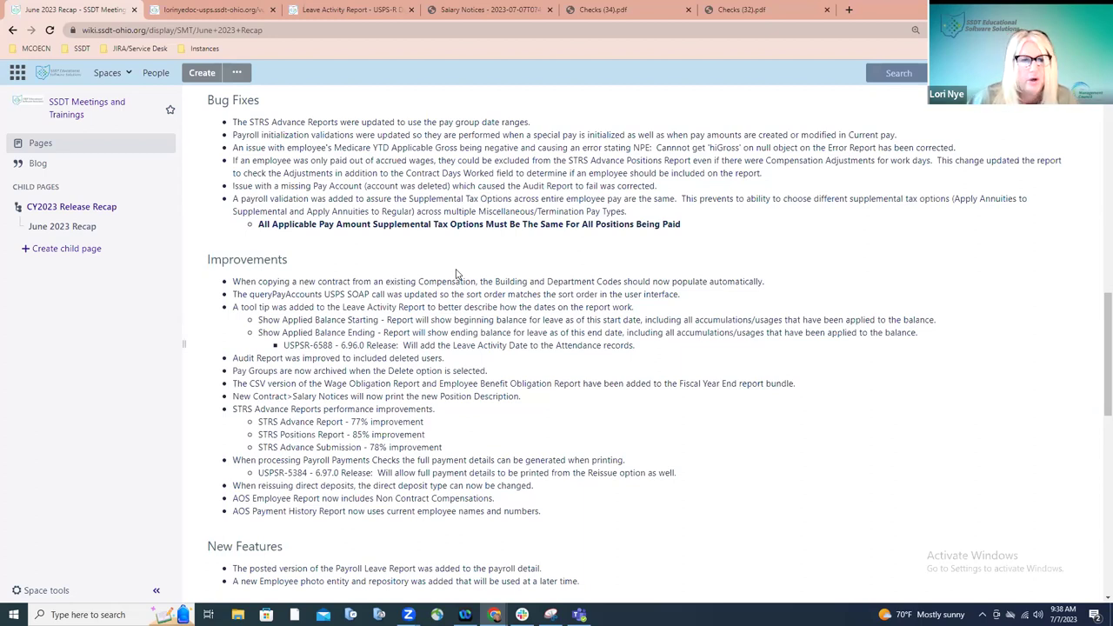
pyautogui.click(259, 16)
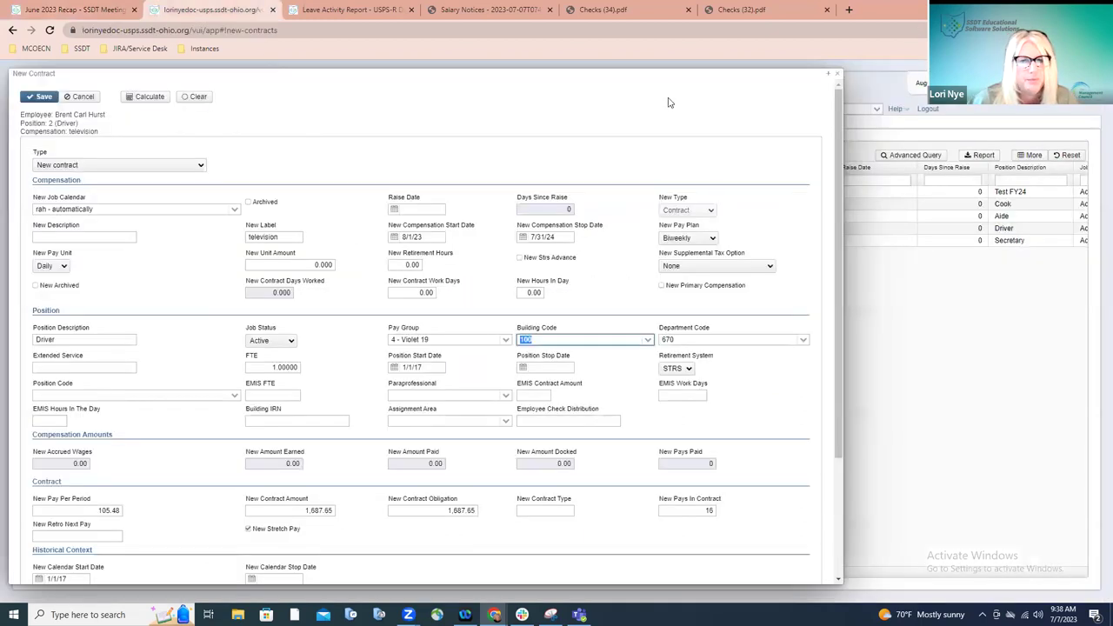
pyautogui.click(837, 73)
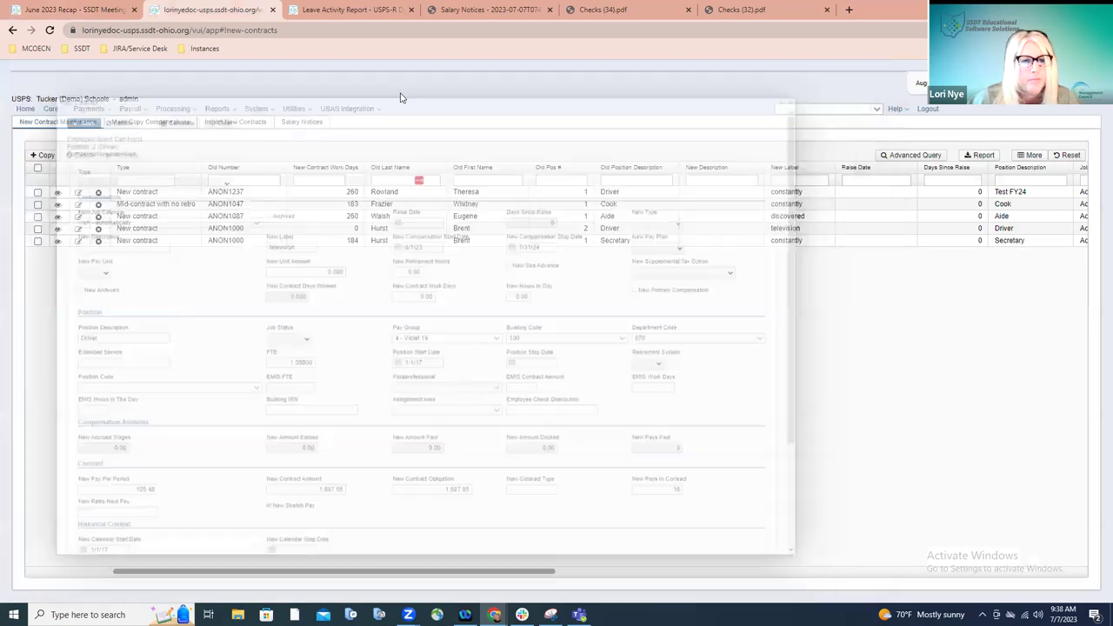
# Step: Open the Leave Activity Report, view the tool tip for Show Applied Balance Ending, and return to the June 2023 Recap
pyautogui.click(220, 111)
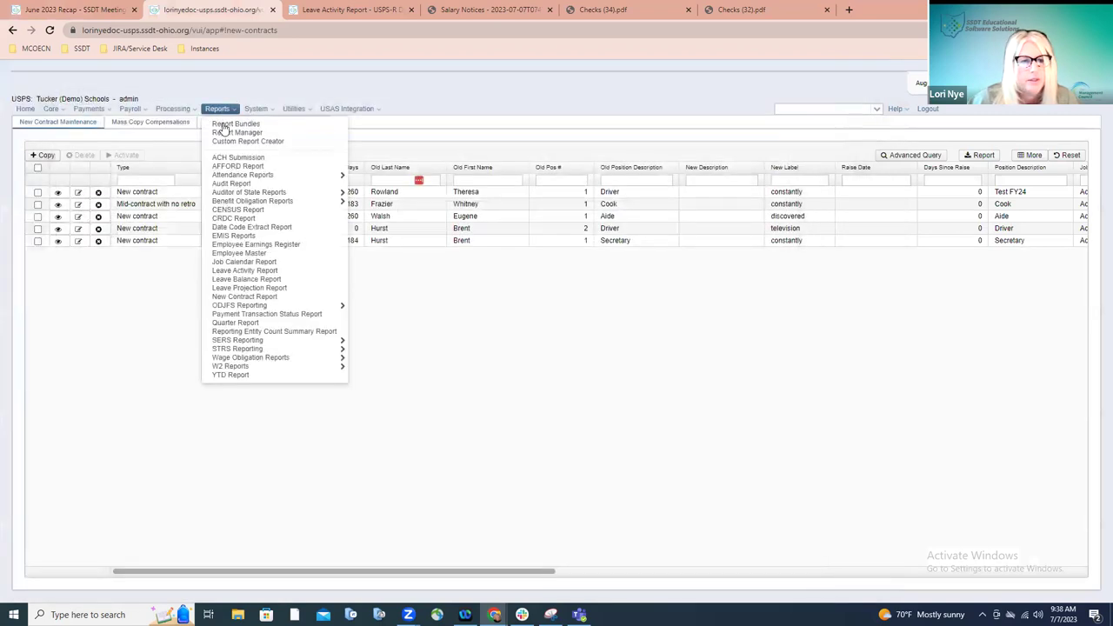
pyautogui.click(247, 271)
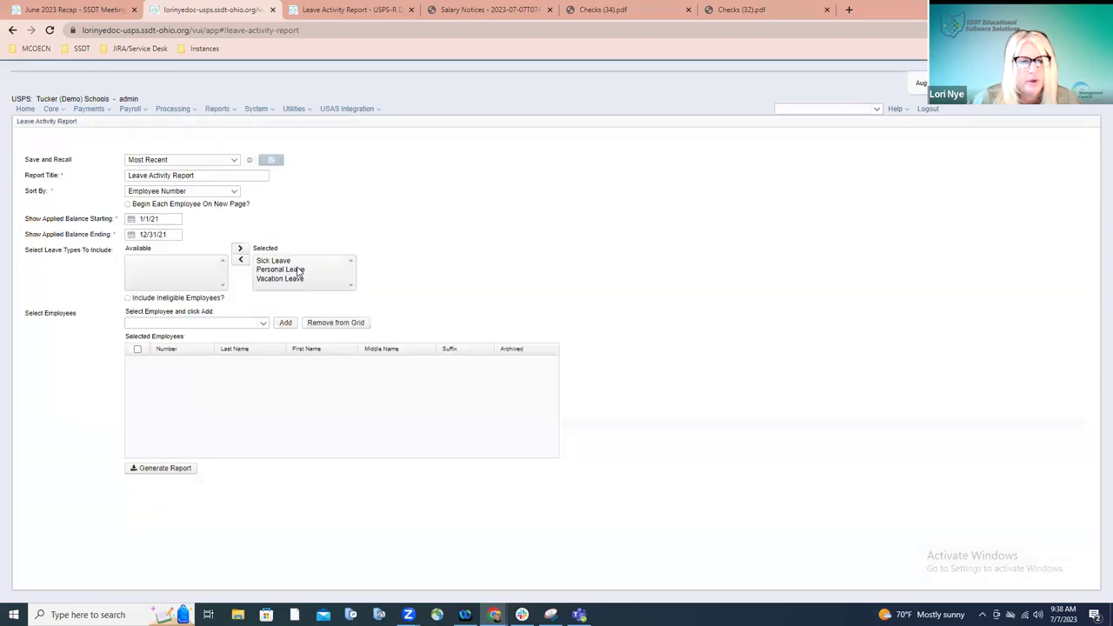
pyautogui.moveTo(85, 225)
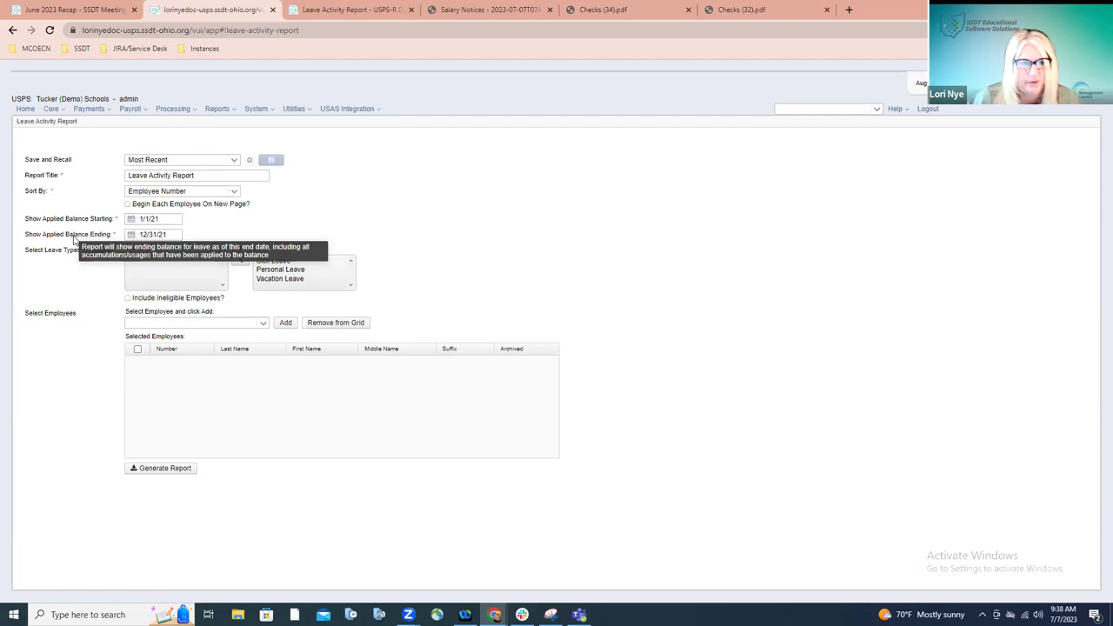
pyautogui.hotkey('ctrl', 'shift', 'Tab')
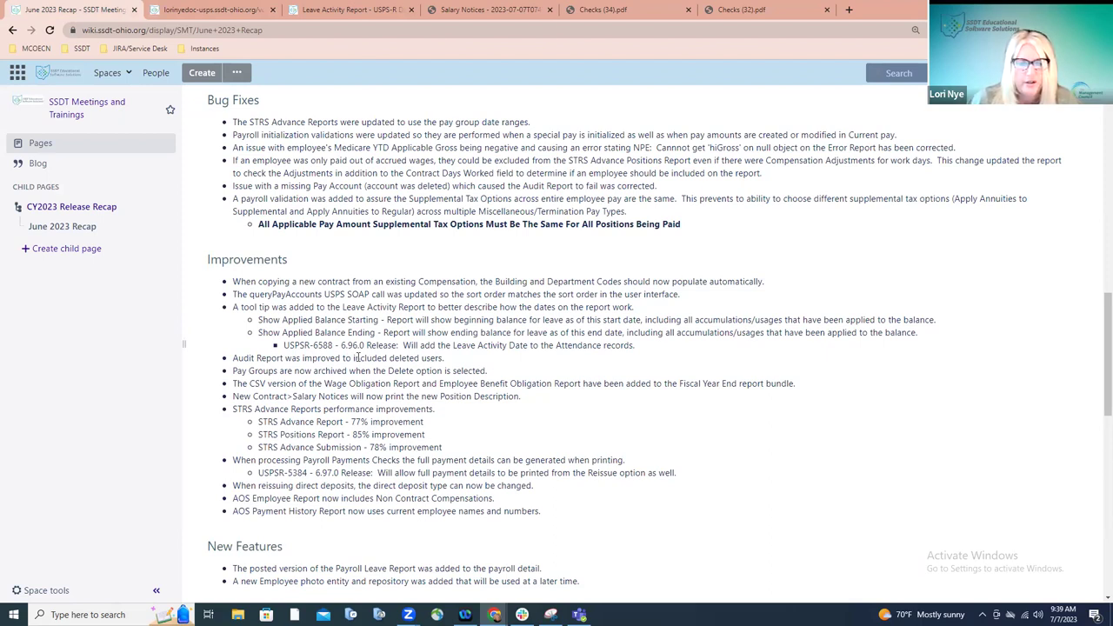
# Step: Inspect the Leave Activity Date on the 08/04/2021 sick absence in the USPS demo's Attendance, close it, and return to the recap
pyautogui.click(261, 13)
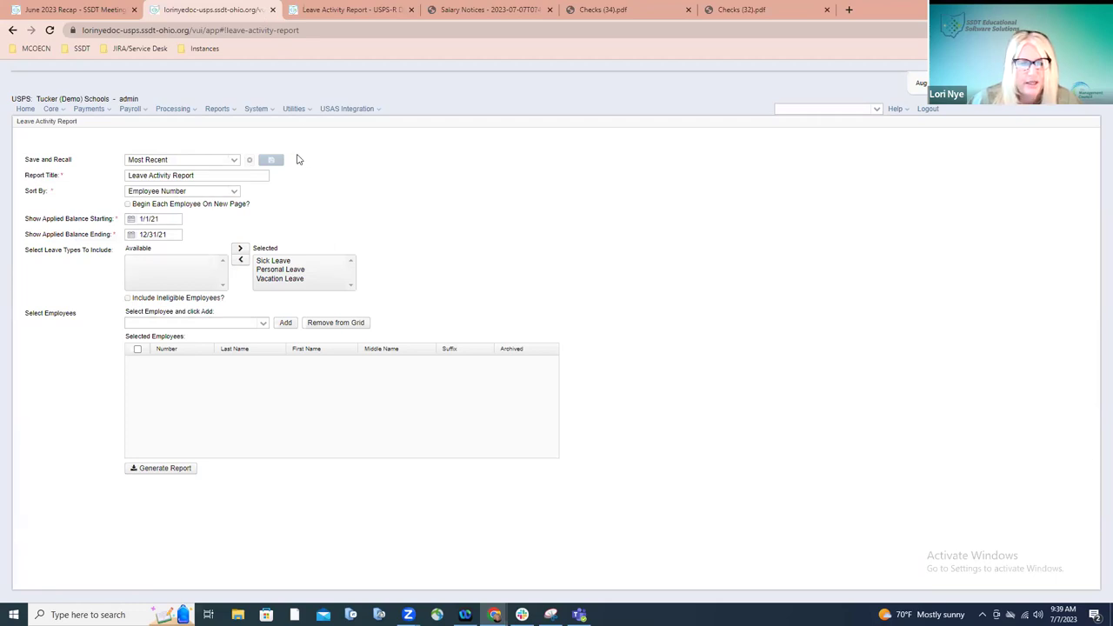
pyautogui.click(52, 108)
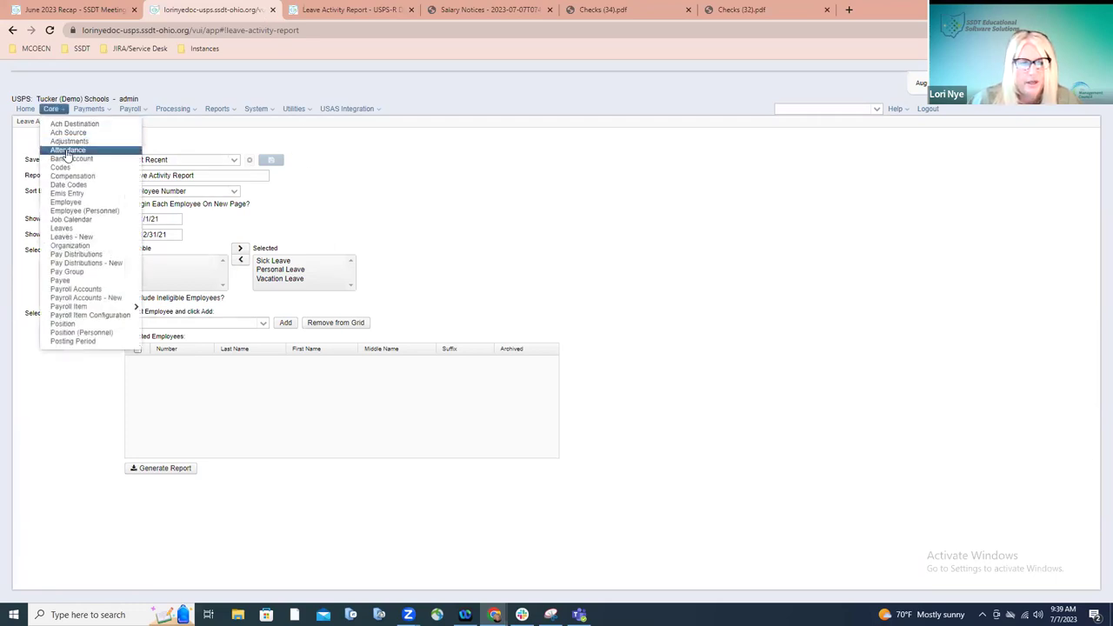
pyautogui.click(67, 151)
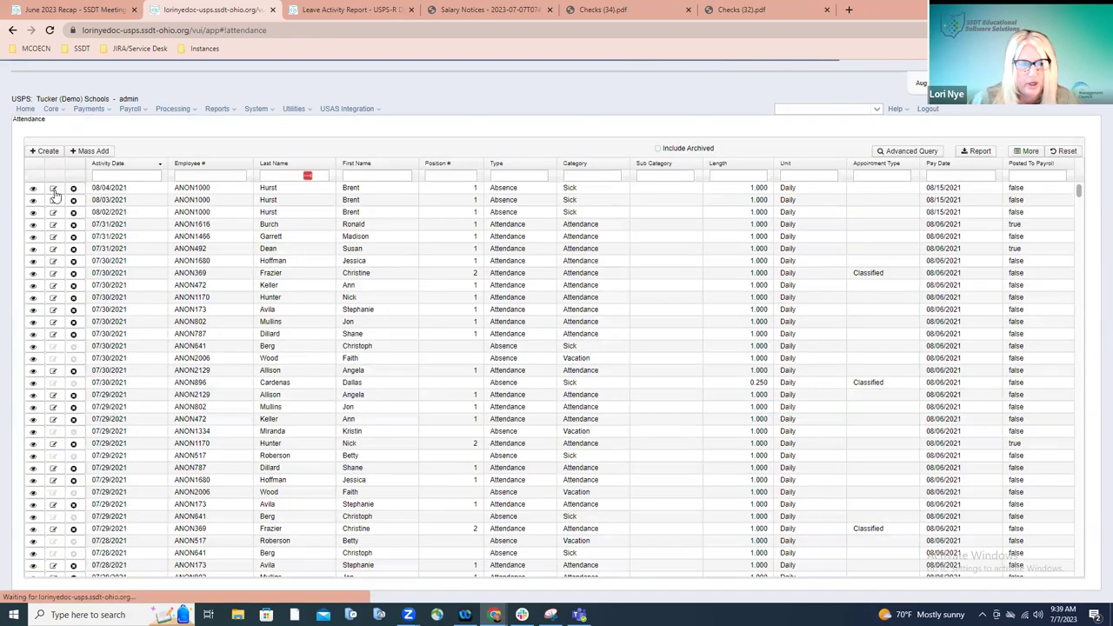
pyautogui.click(64, 189)
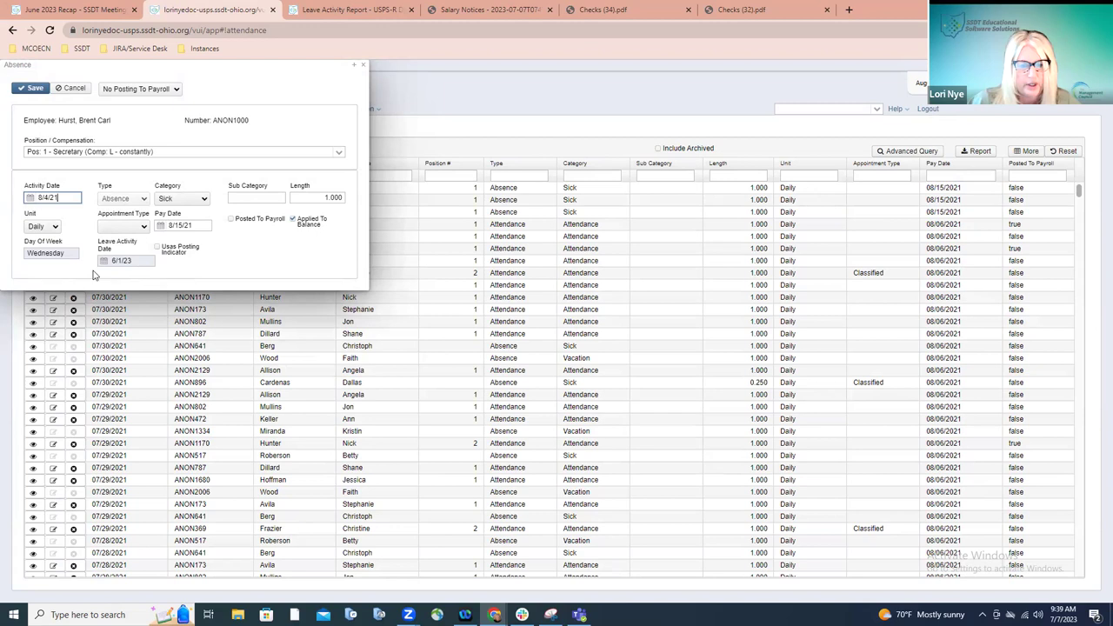
pyautogui.click(365, 67)
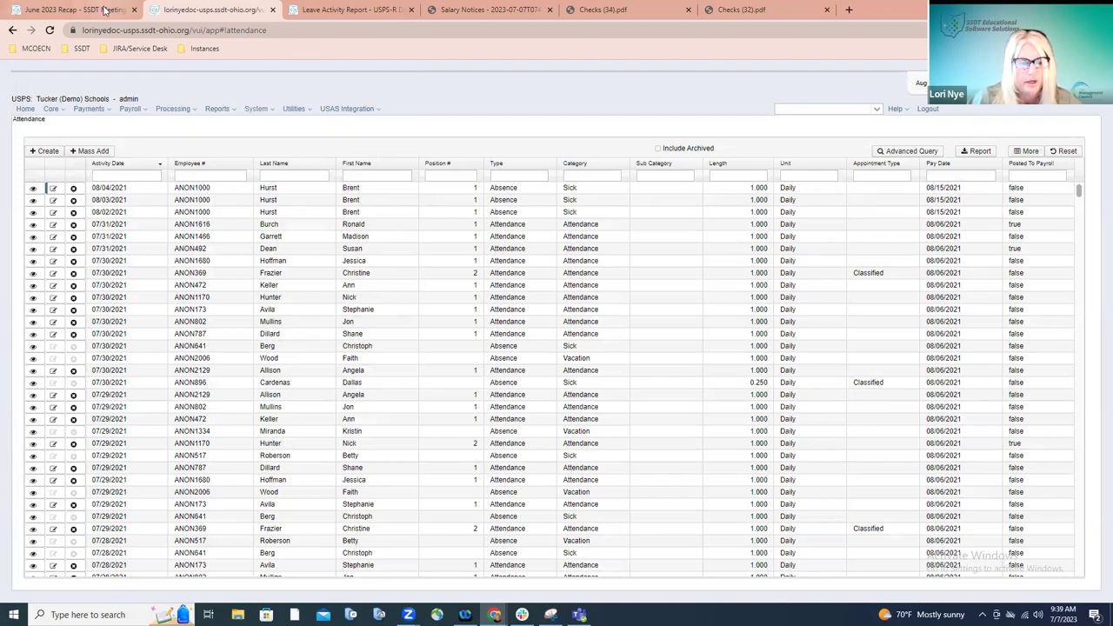
pyautogui.click(104, 10)
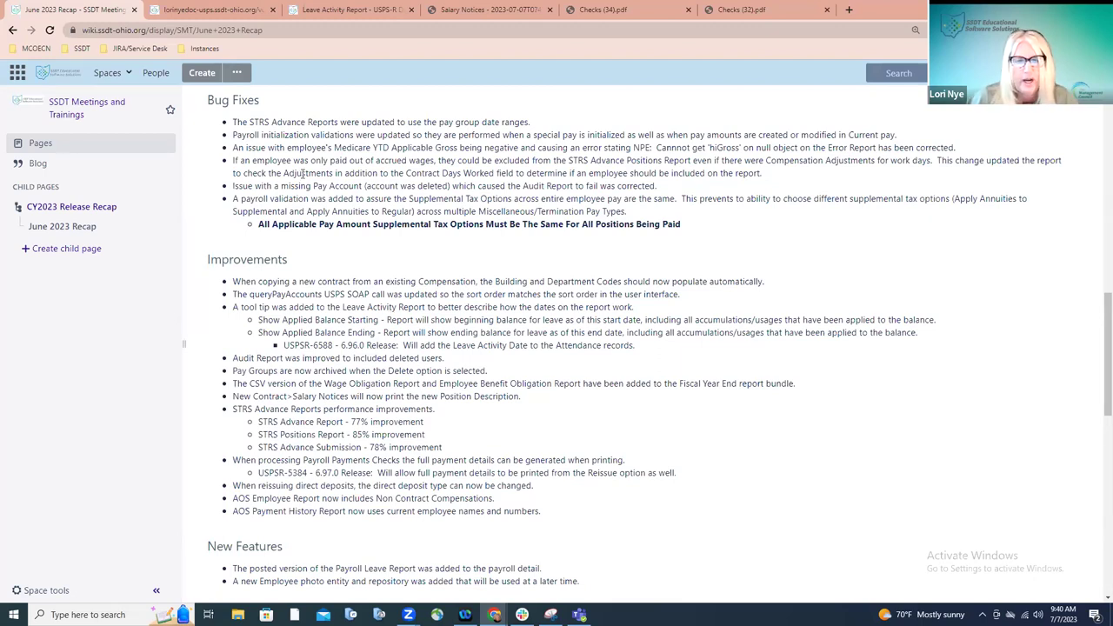
# Step: Look up the employee by last name in the USPS demo, compare leave balances on the 8/15/21 and 8/1/21 payments, and resume the recap
pyautogui.click(239, 11)
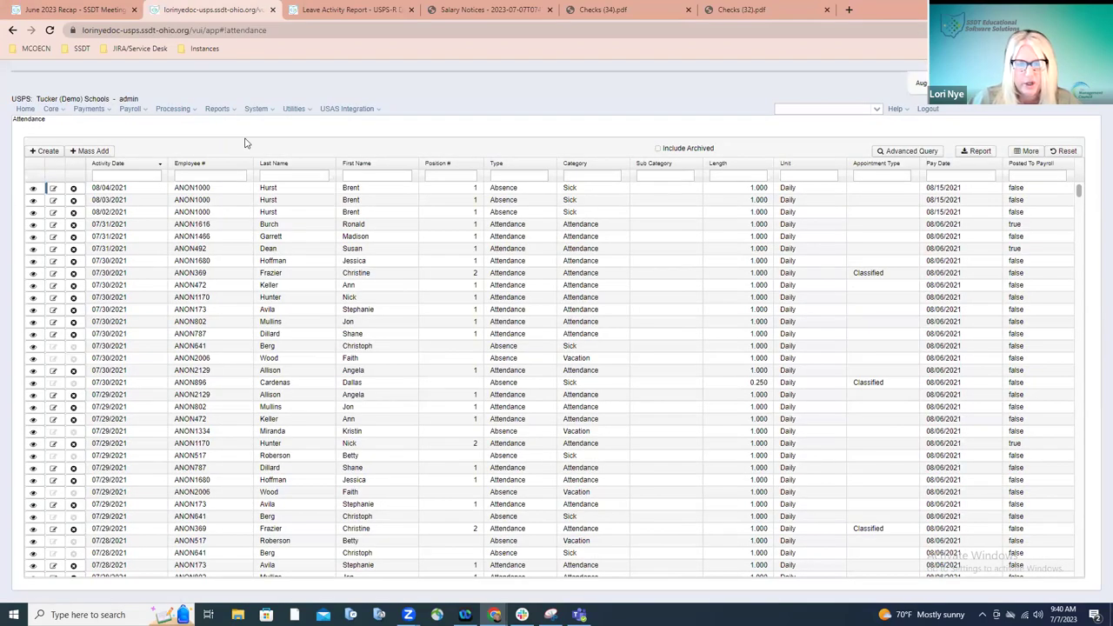
pyautogui.click(795, 110)
pyautogui.write('hurst')
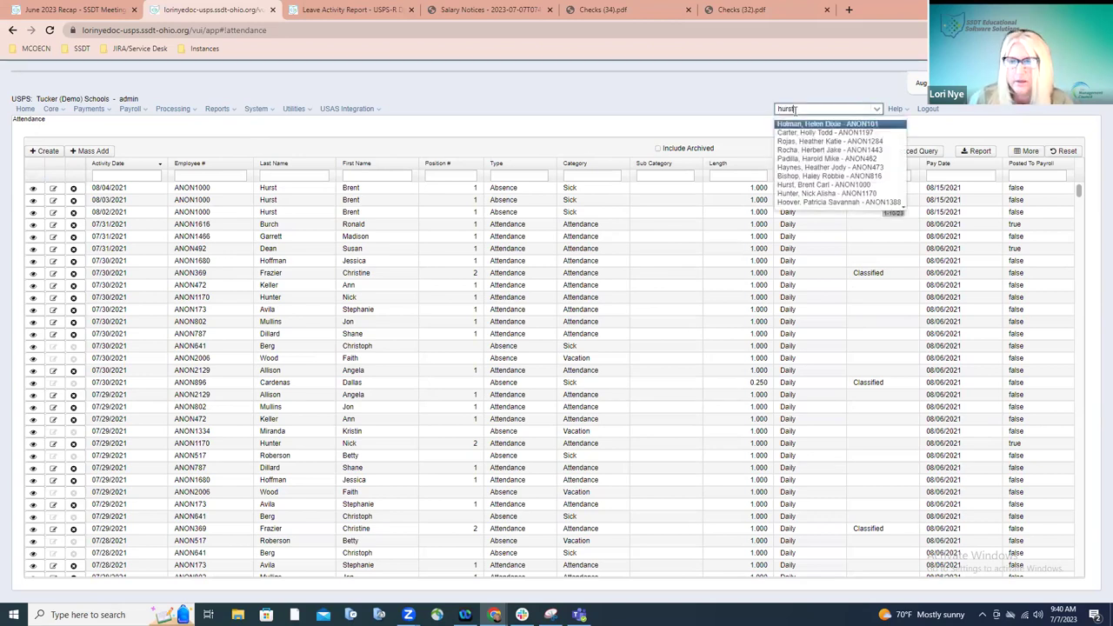
pyautogui.click(796, 124)
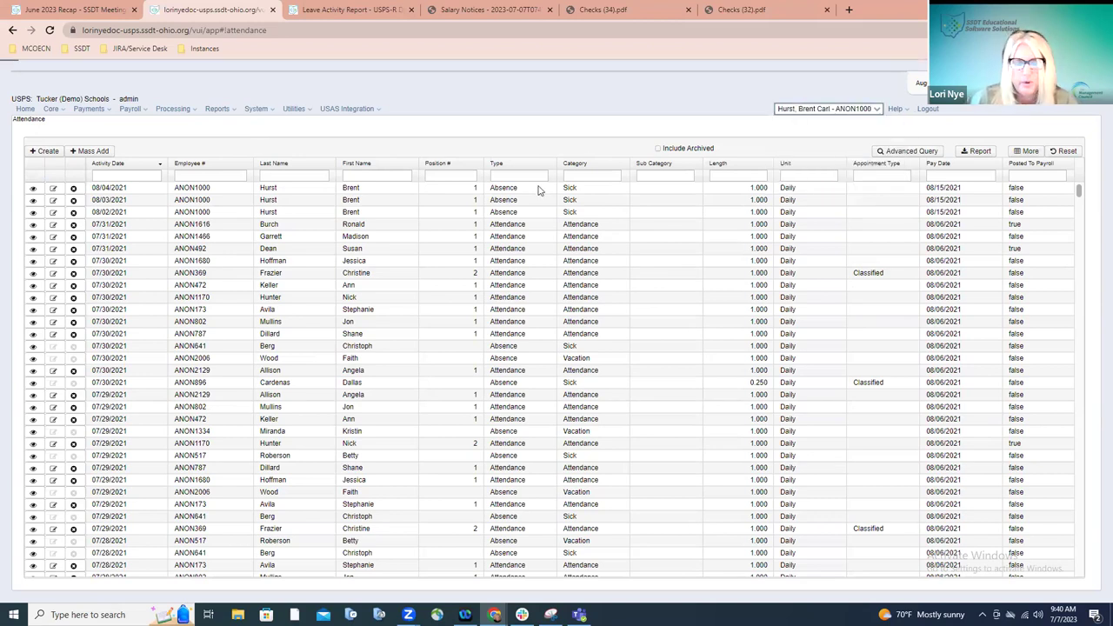
pyautogui.click(92, 348)
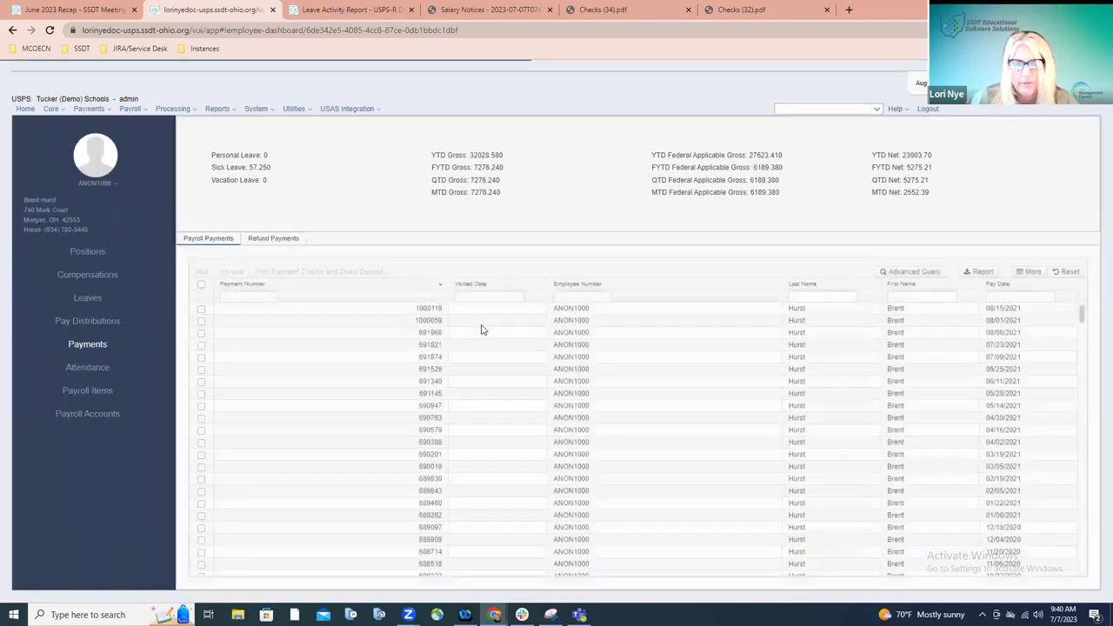
pyautogui.click(488, 310)
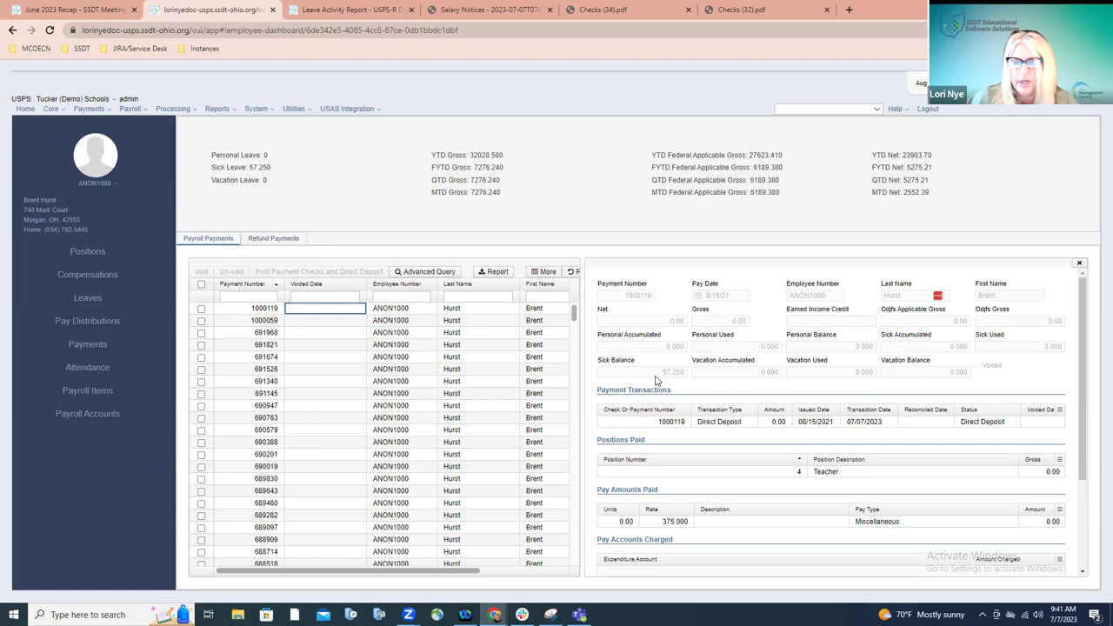
pyautogui.click(354, 323)
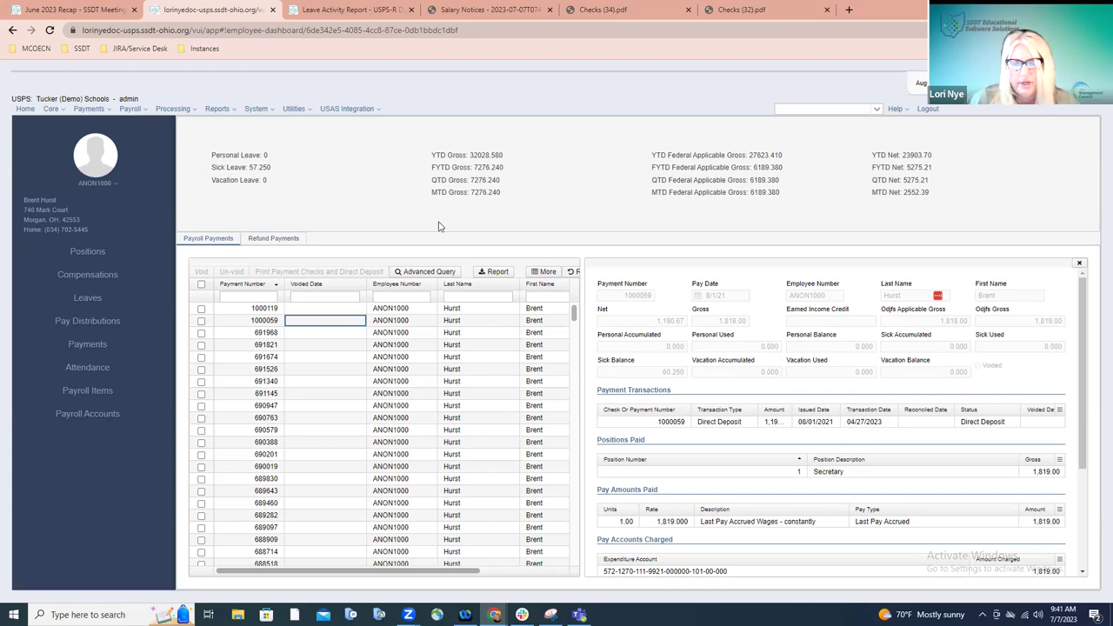
pyautogui.click(102, 11)
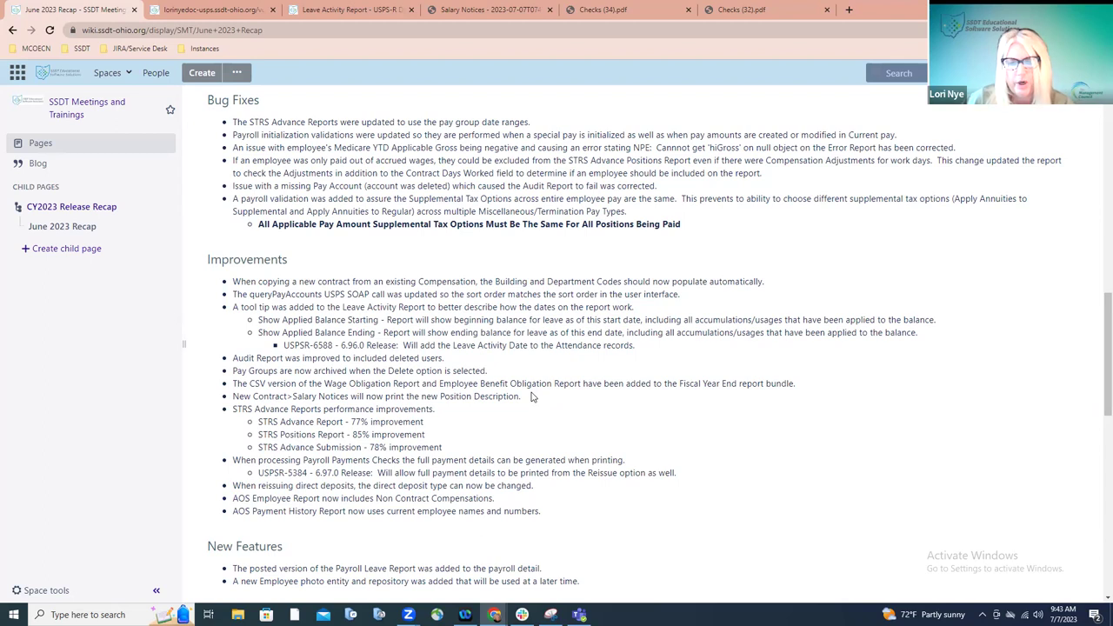
pyautogui.scroll(-3, 533, 397)
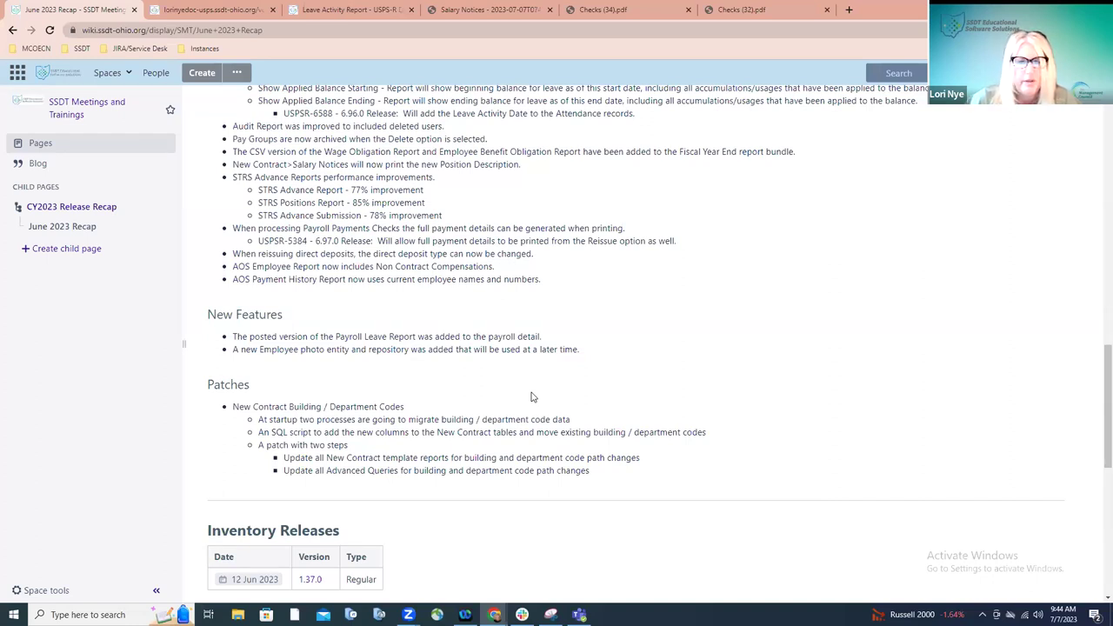
# Step: Compare the Position Description of the Test FY24 new contract in the USPS demo with the generated Salary Notices PDF
pyautogui.click(222, 14)
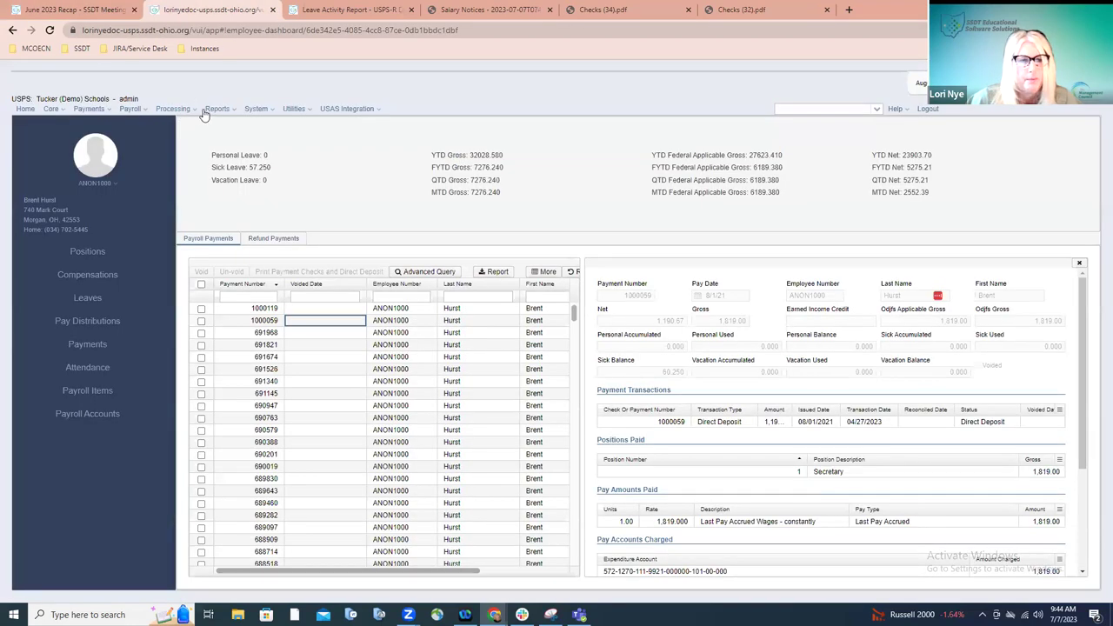
pyautogui.click(197, 109)
pyautogui.click(184, 132)
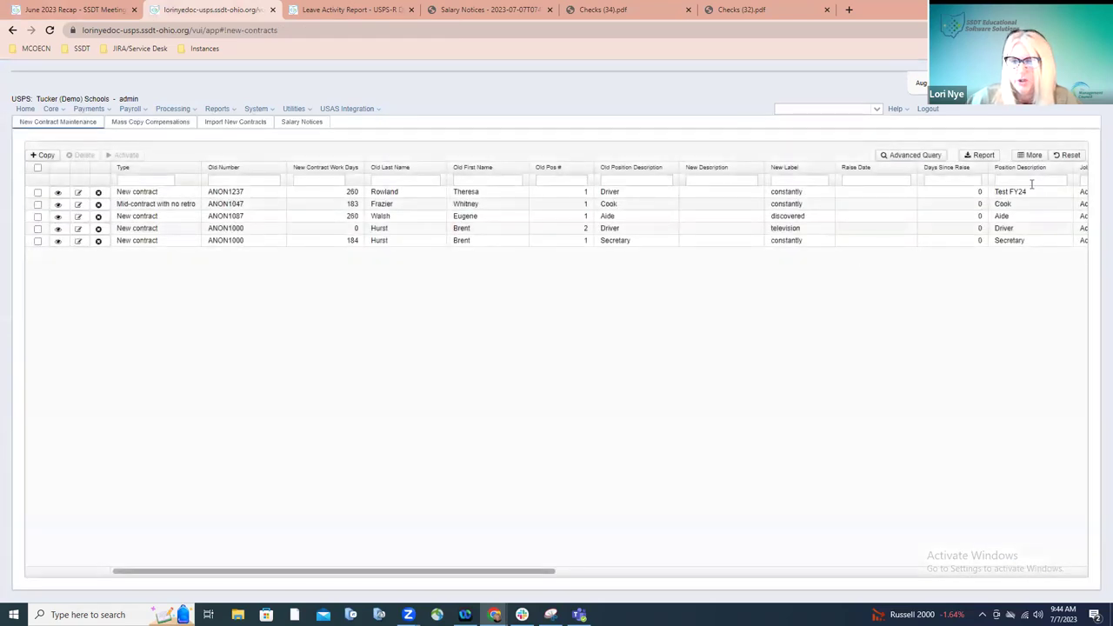
pyautogui.click(78, 194)
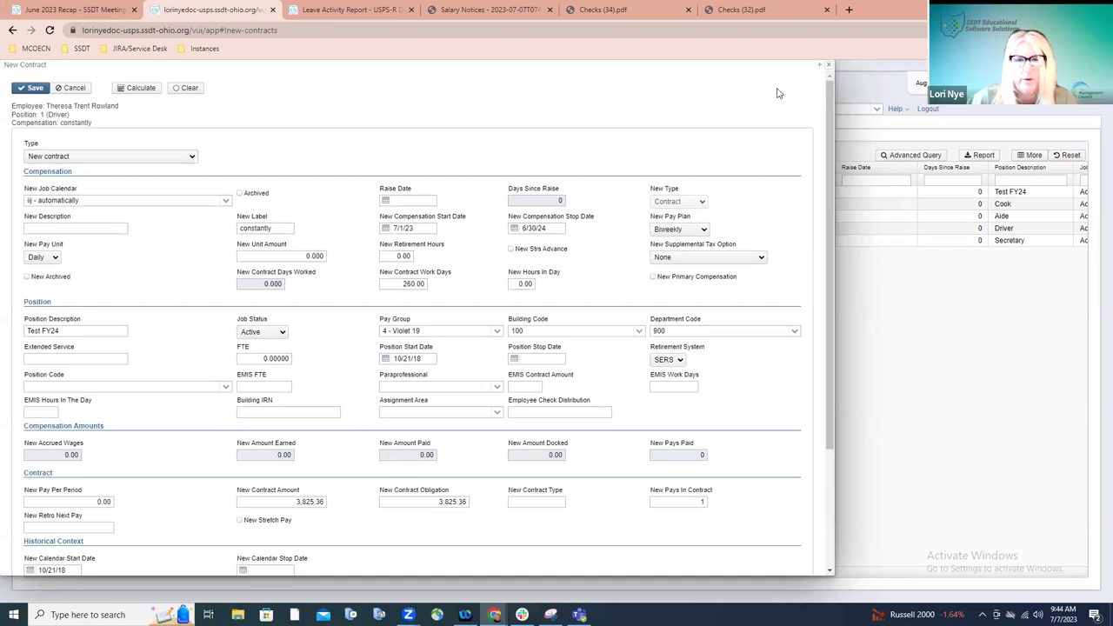
pyautogui.press('Escape')
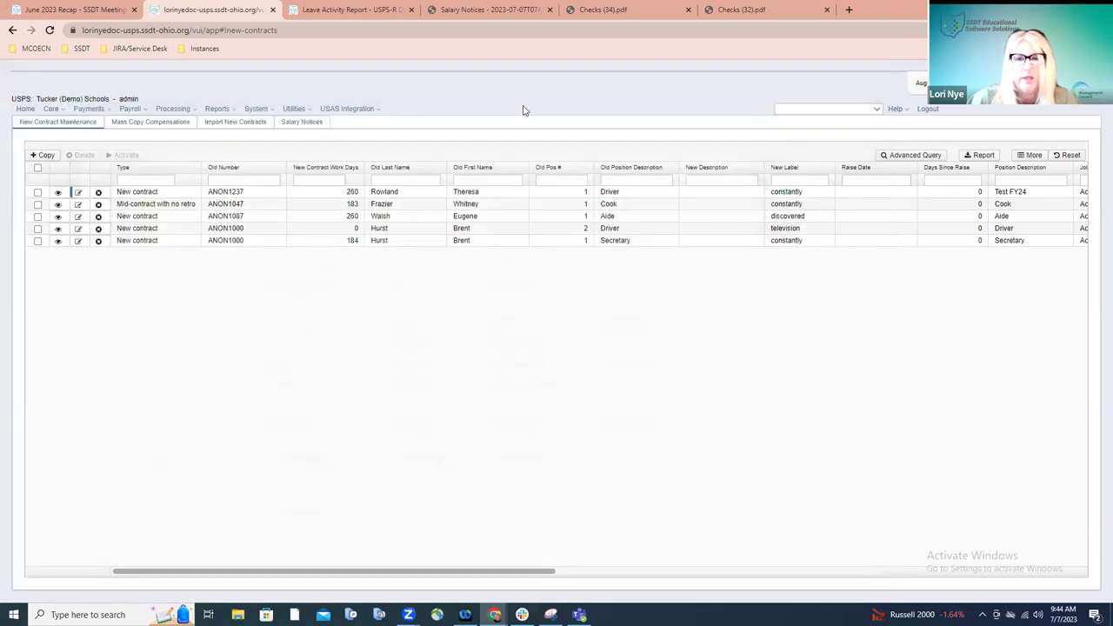
pyautogui.click(513, 12)
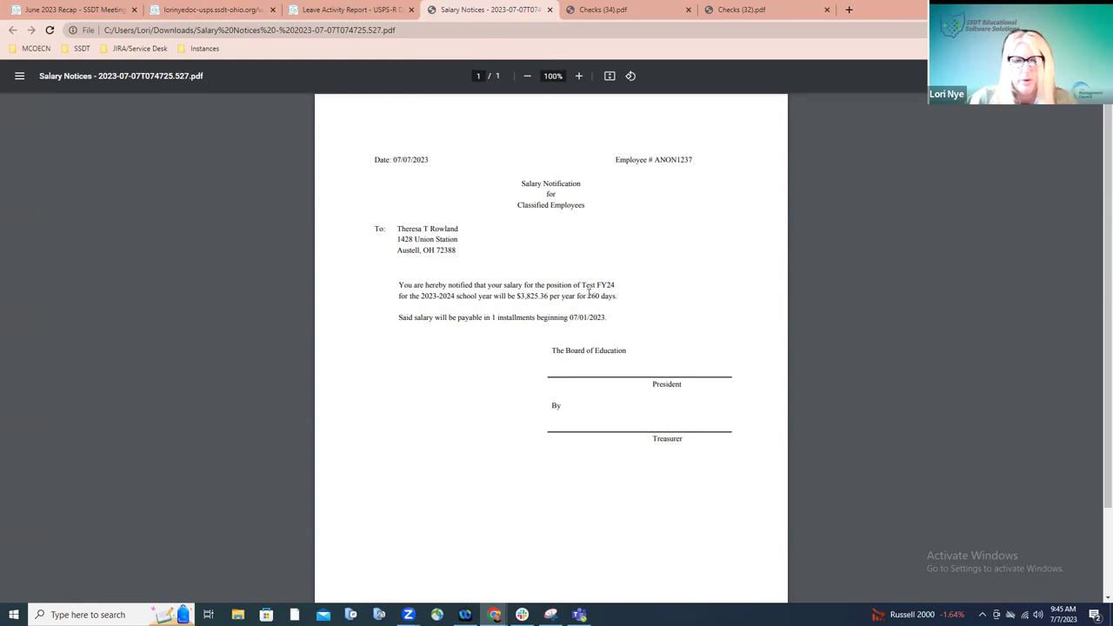
# Step: Read the recap's payroll check printing improvement and compare the output in Checks (32).pdf and Checks (34).pdf
pyautogui.hotkey('ctrl', '1')
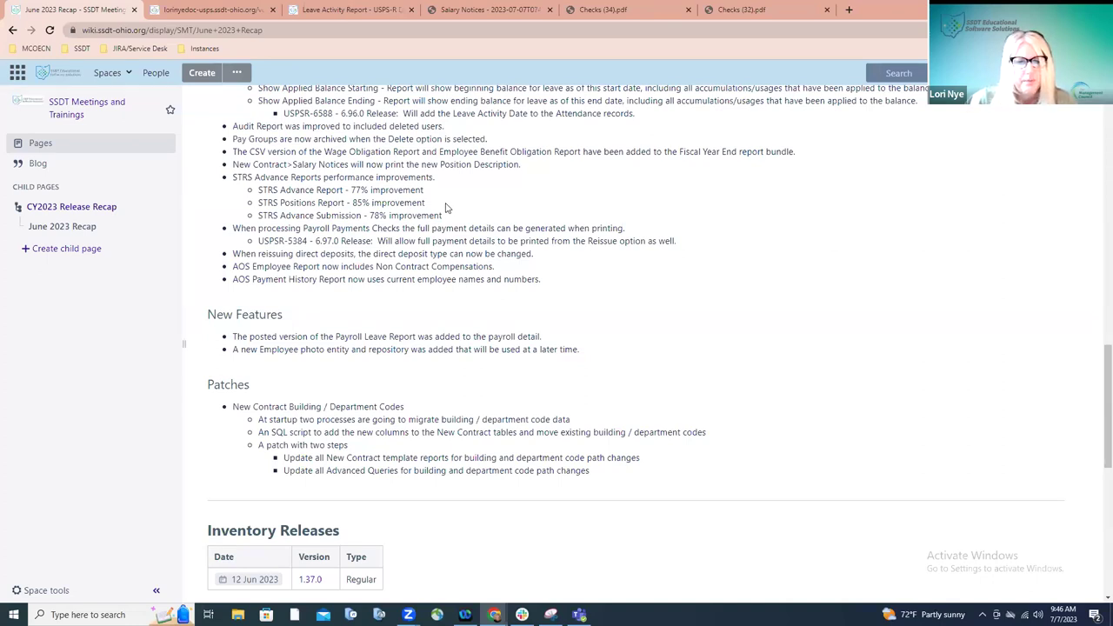
pyautogui.scroll(-1, 446, 207)
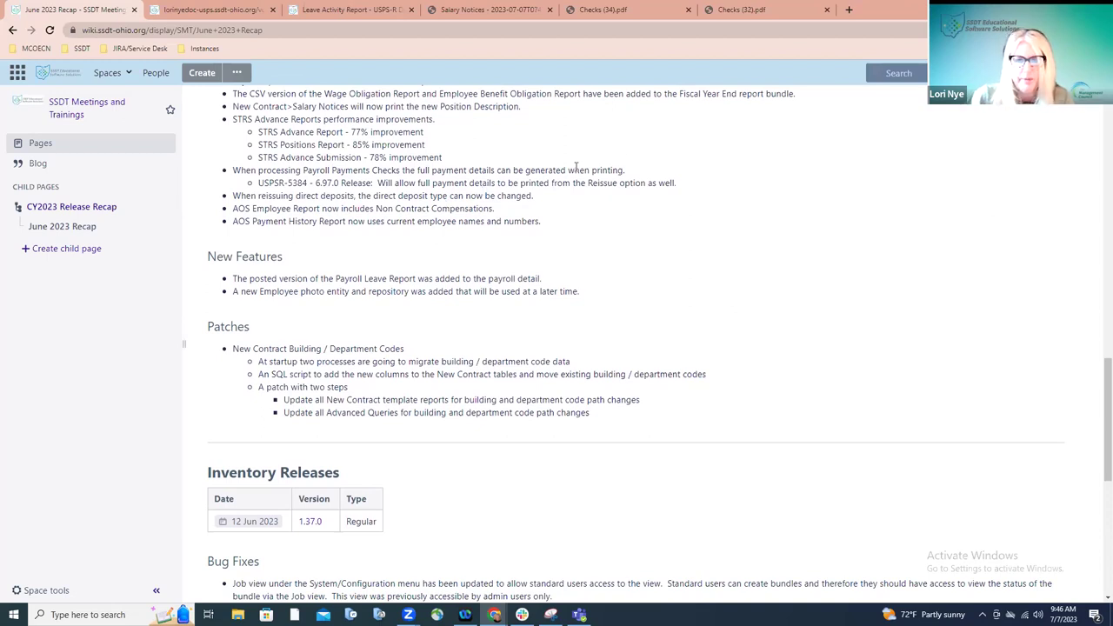
pyautogui.click(732, 12)
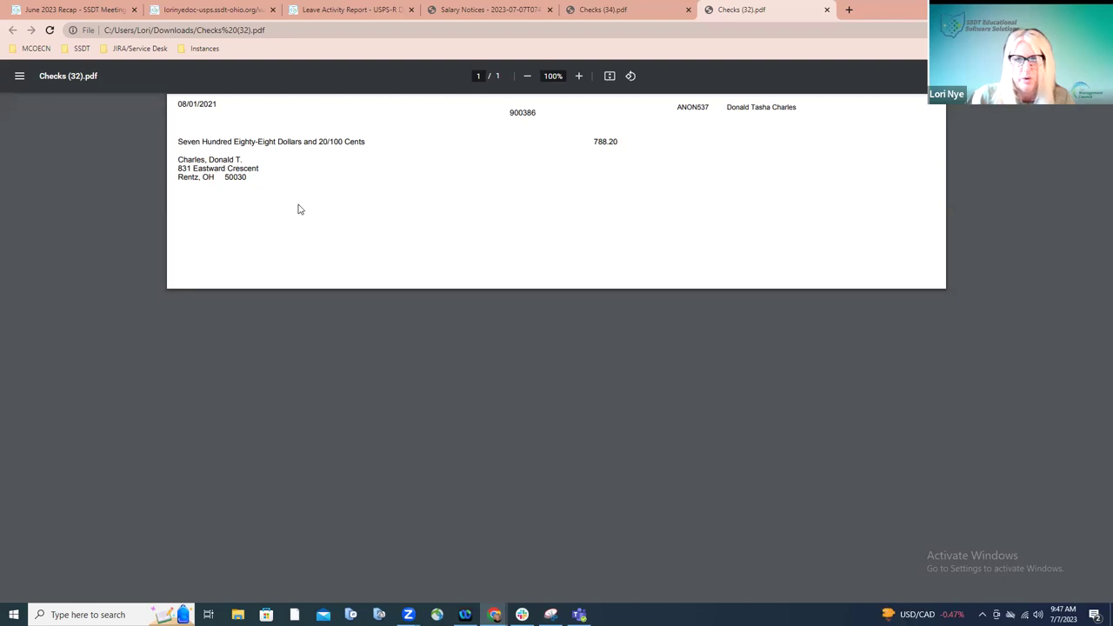
pyautogui.click(242, 12)
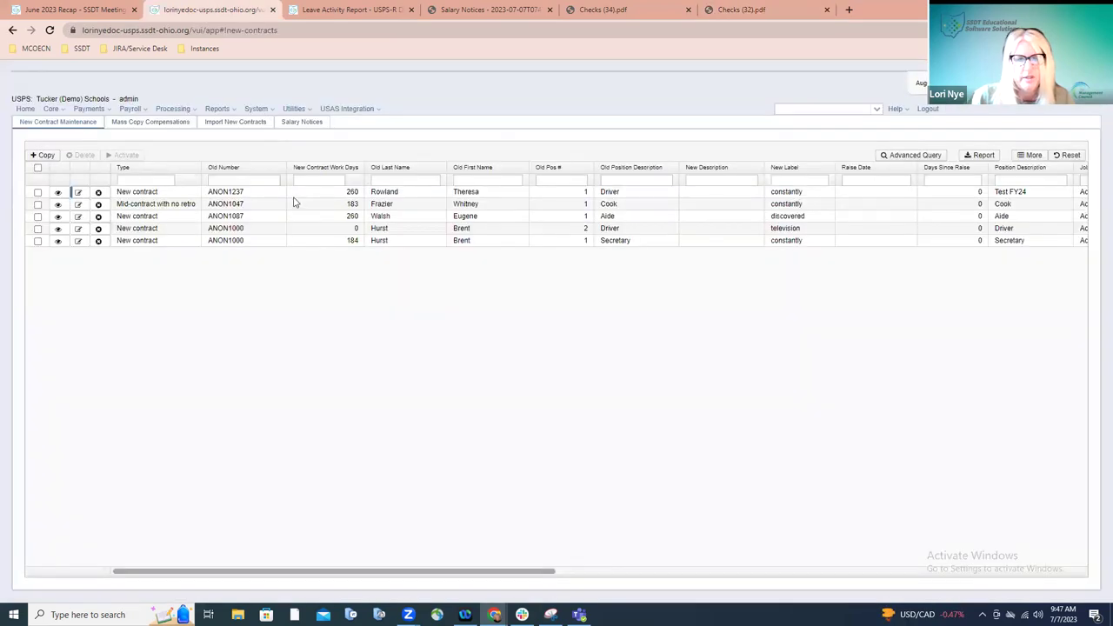
pyautogui.click(84, 8)
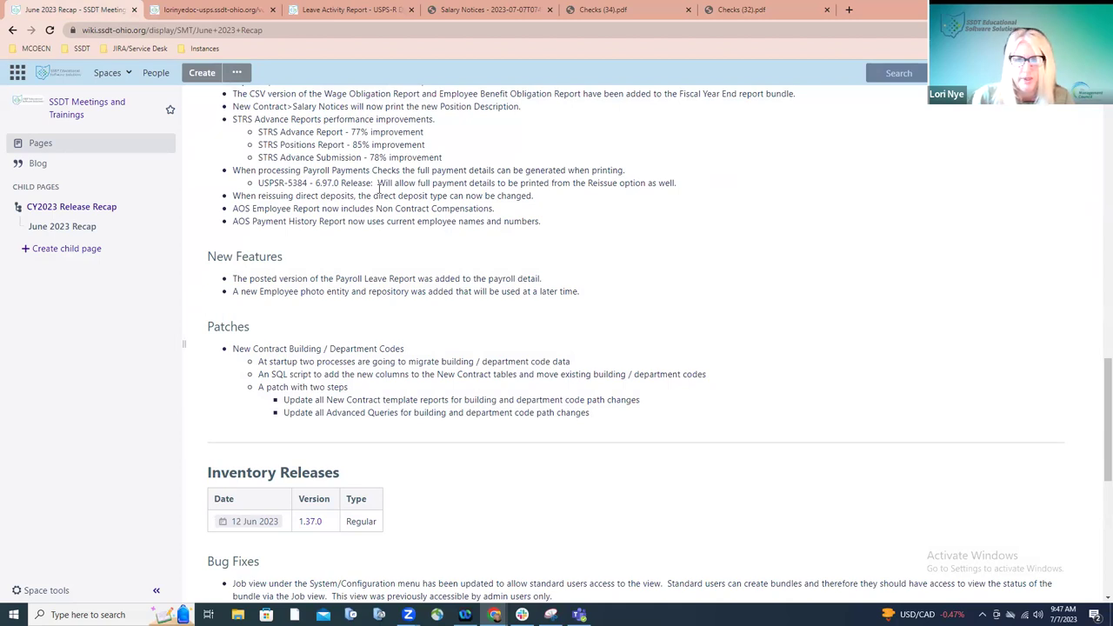
pyautogui.click(612, 14)
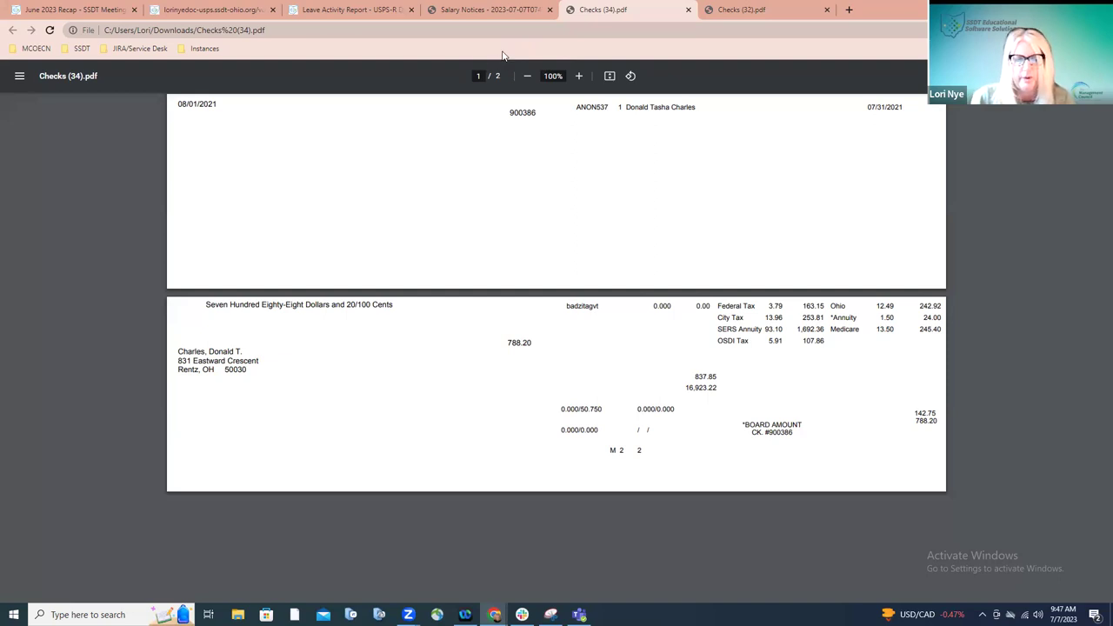
# Step: Inspect the Print Full Check option of the Check Reprinting Configuration in the USPS demo and close it without saving
pyautogui.click(254, 10)
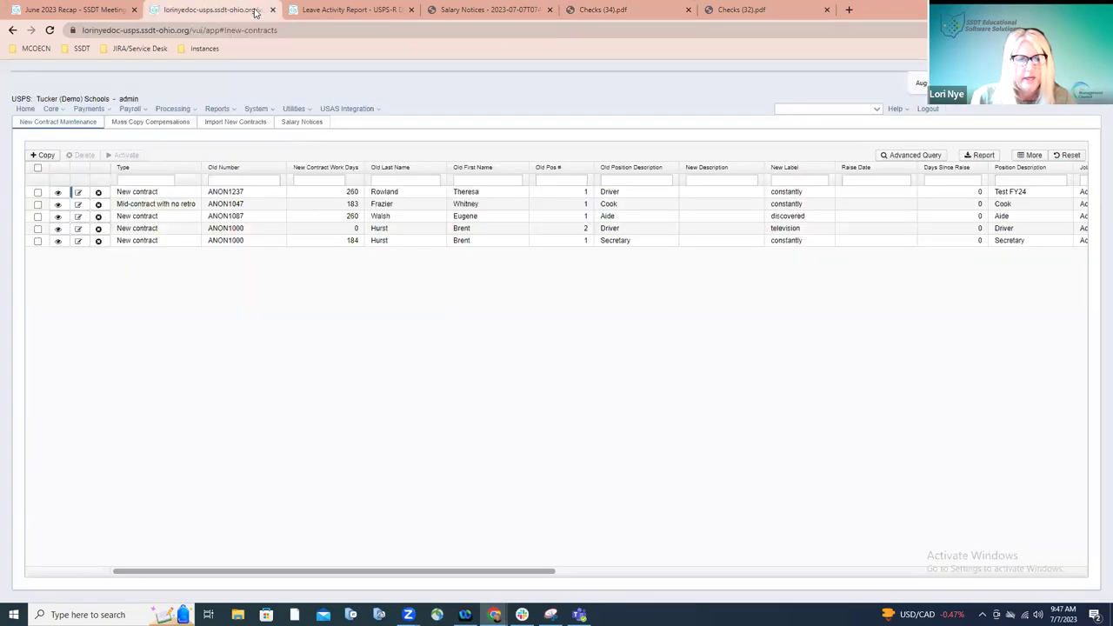
pyautogui.click(228, 109)
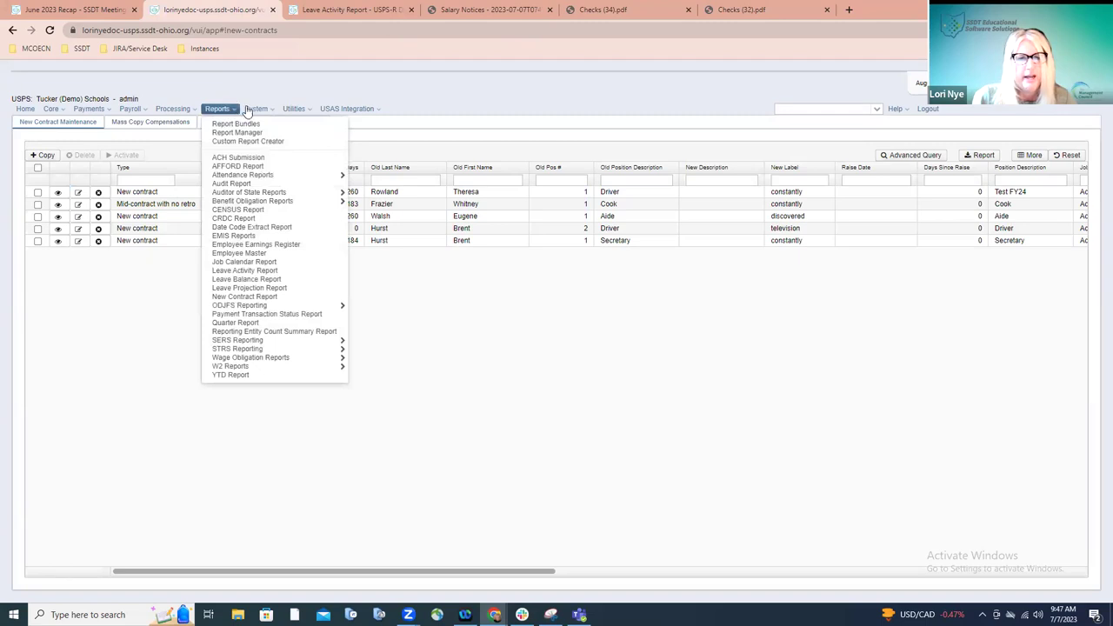
pyautogui.click(246, 148)
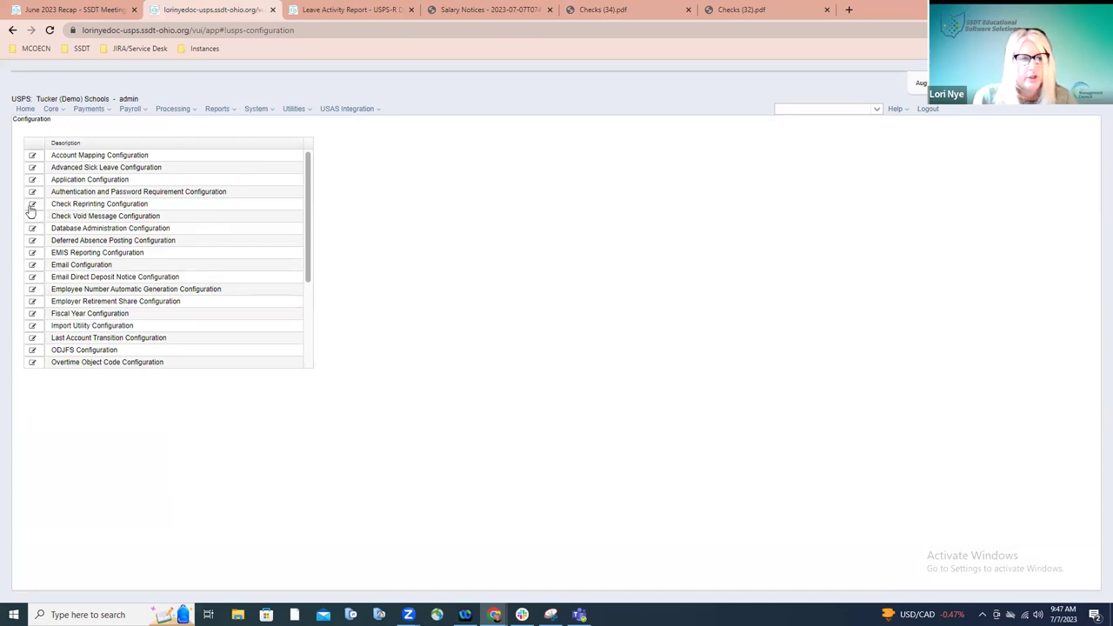
pyautogui.click(32, 205)
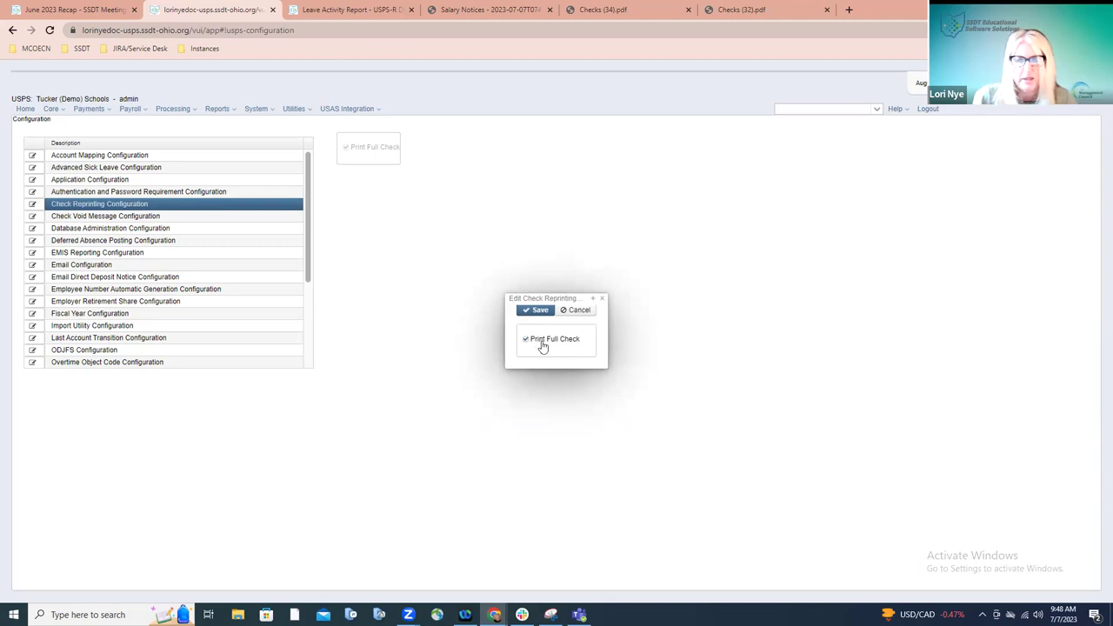
pyautogui.click(601, 299)
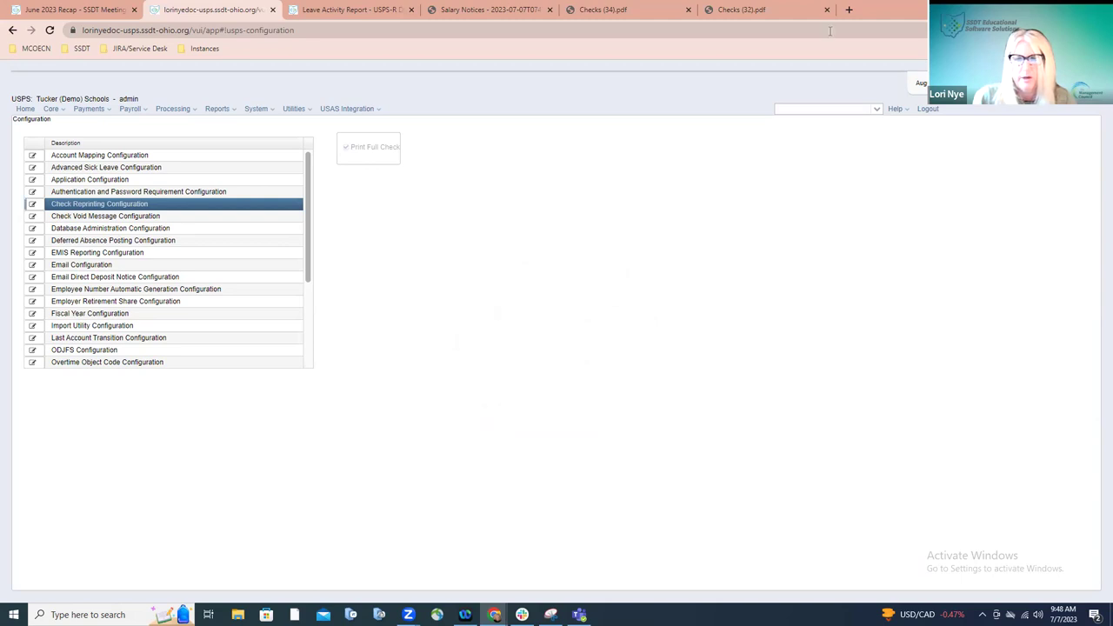
# Step: Review the reprinted check layout in Checks (32).pdf and return to the June 2023 Recap's USPS improvements
pyautogui.click(793, 12)
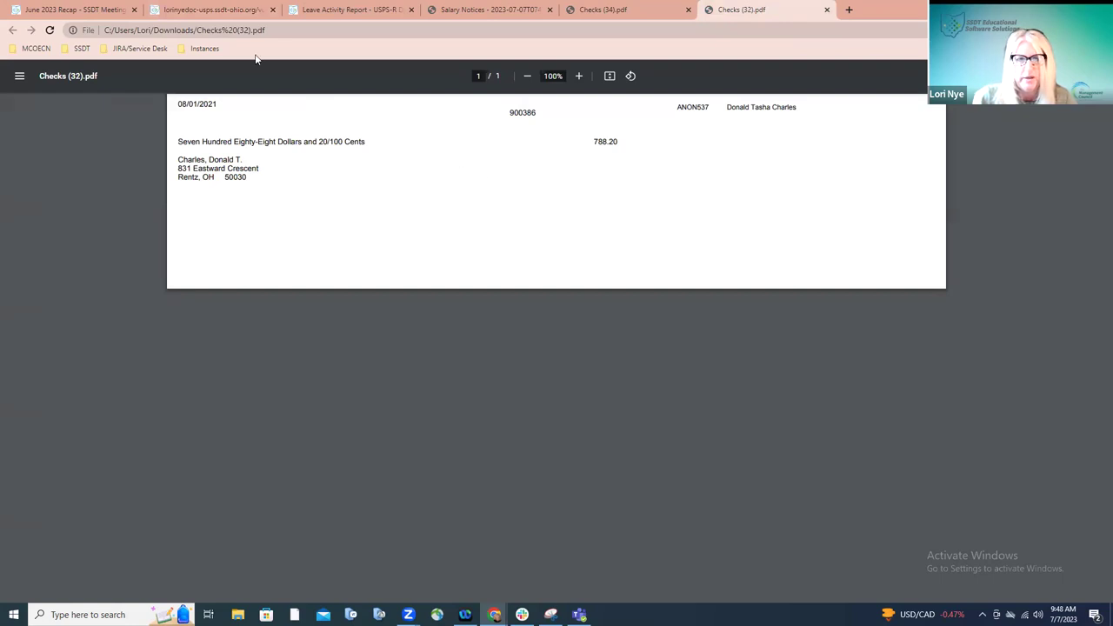
pyautogui.click(237, 14)
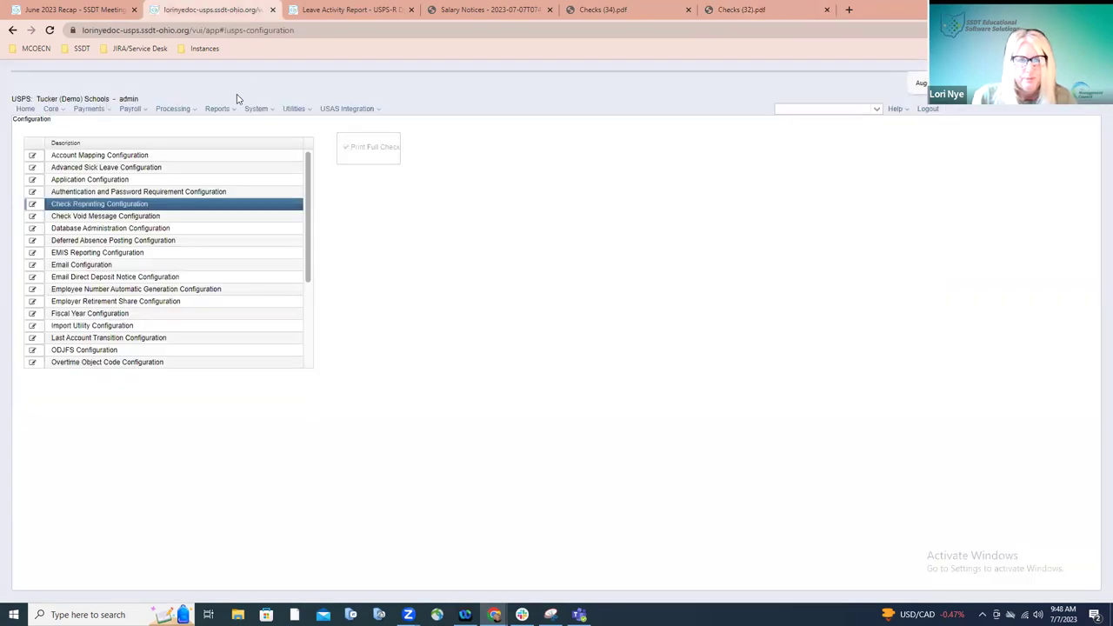
pyautogui.click(112, 14)
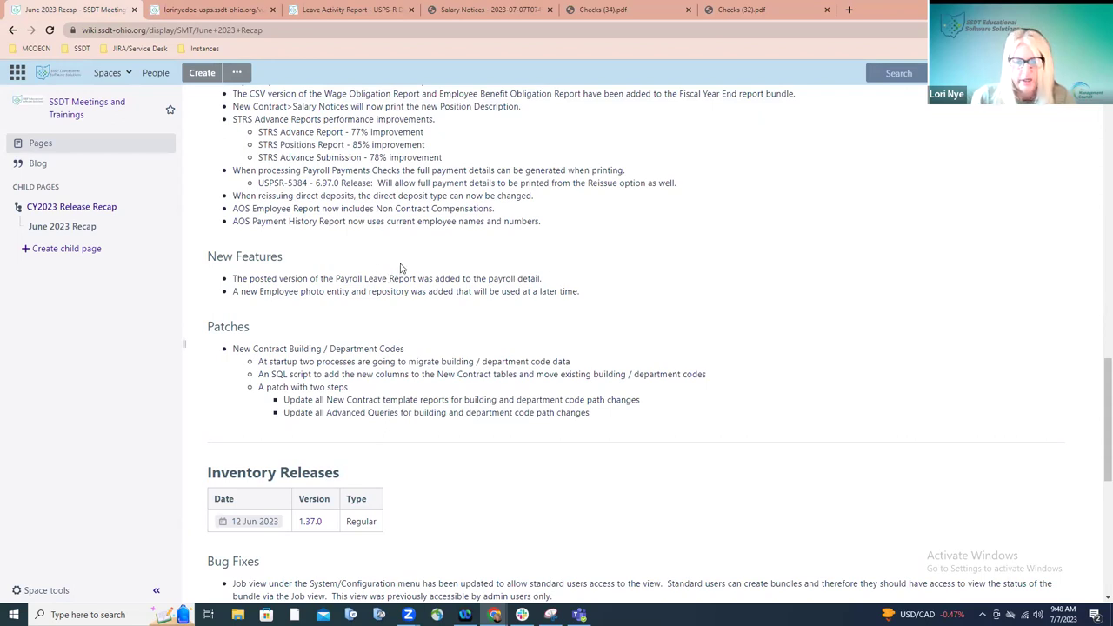
# Step: View the Direct Deposits list under the payroll payments in the USPS demo
pyautogui.click(255, 12)
pyautogui.click(102, 109)
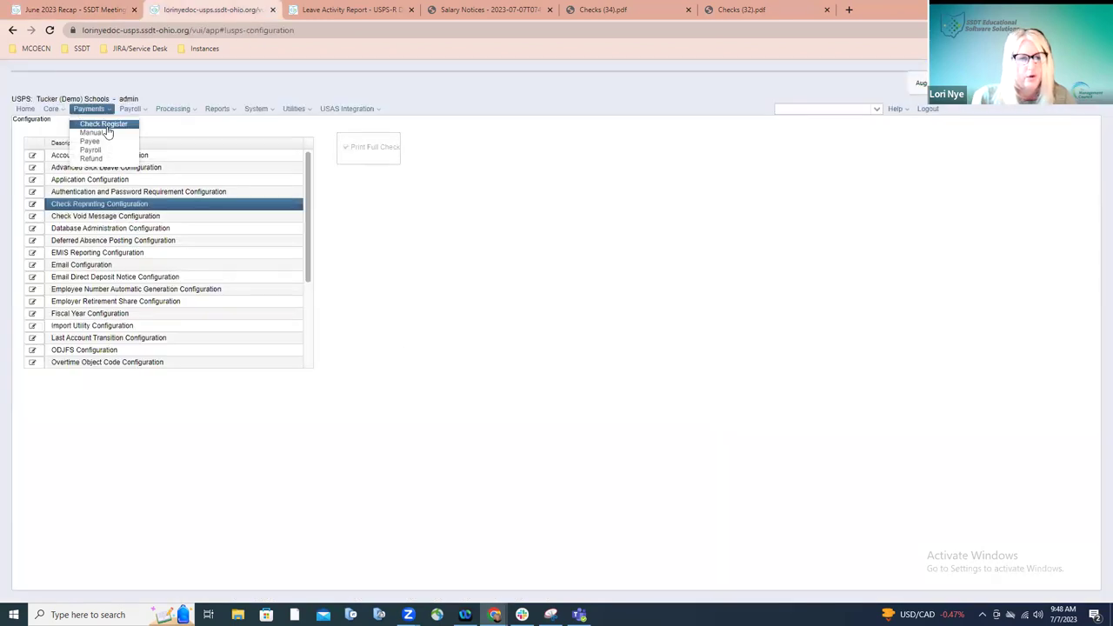
pyautogui.click(97, 151)
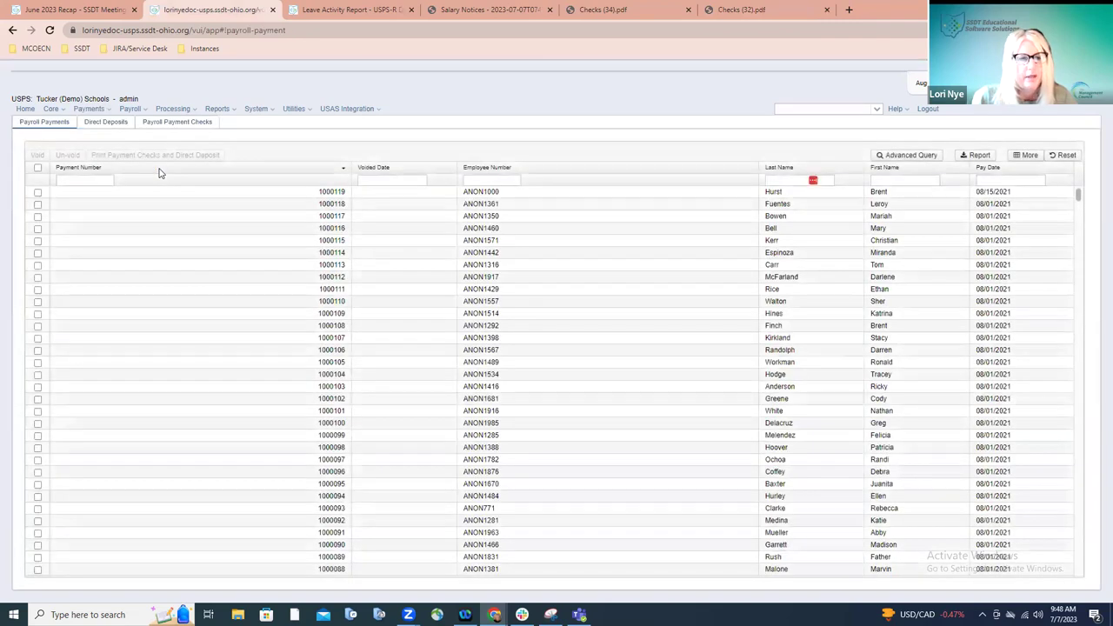
pyautogui.click(113, 124)
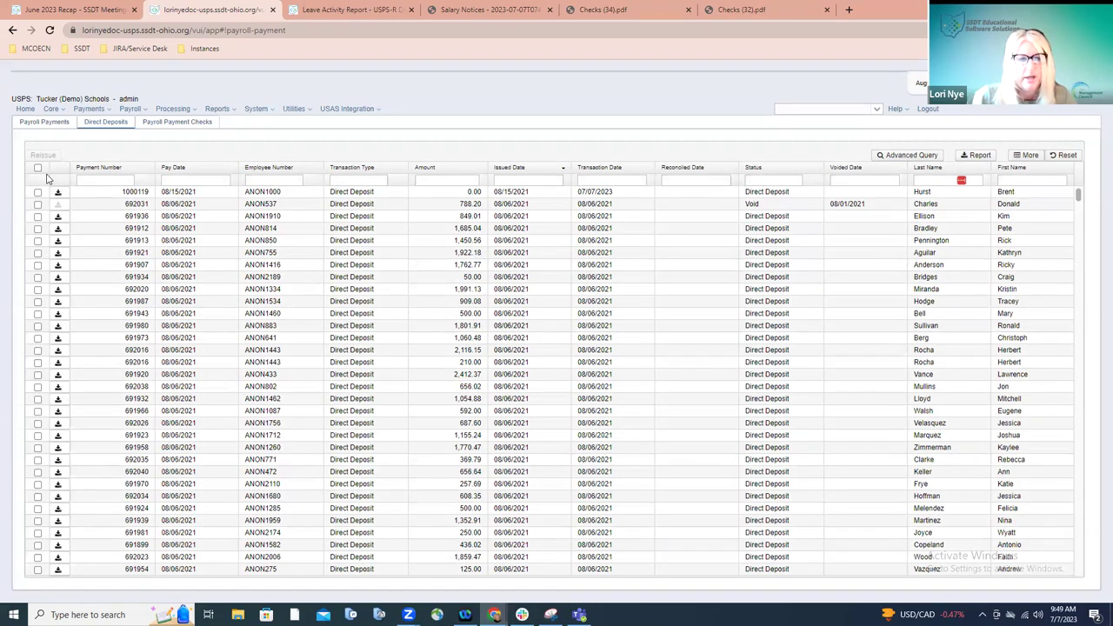
# Step: Recheck Checks (32).pdf against the payroll payments in the USPS demo and return to the June 2023 Recap
pyautogui.click(729, 12)
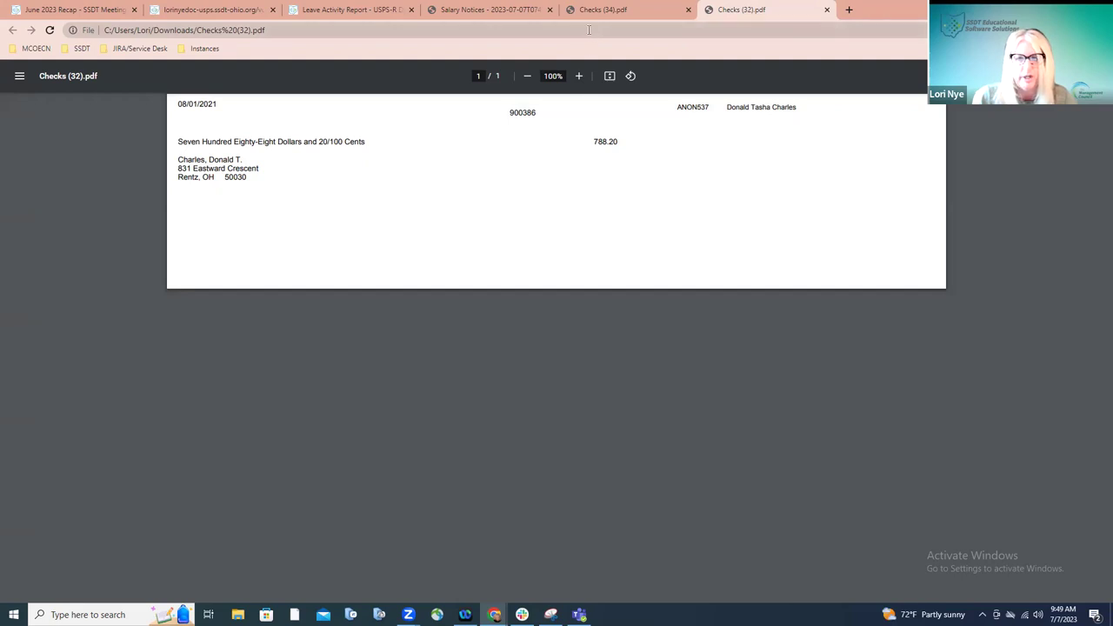
pyautogui.click(248, 10)
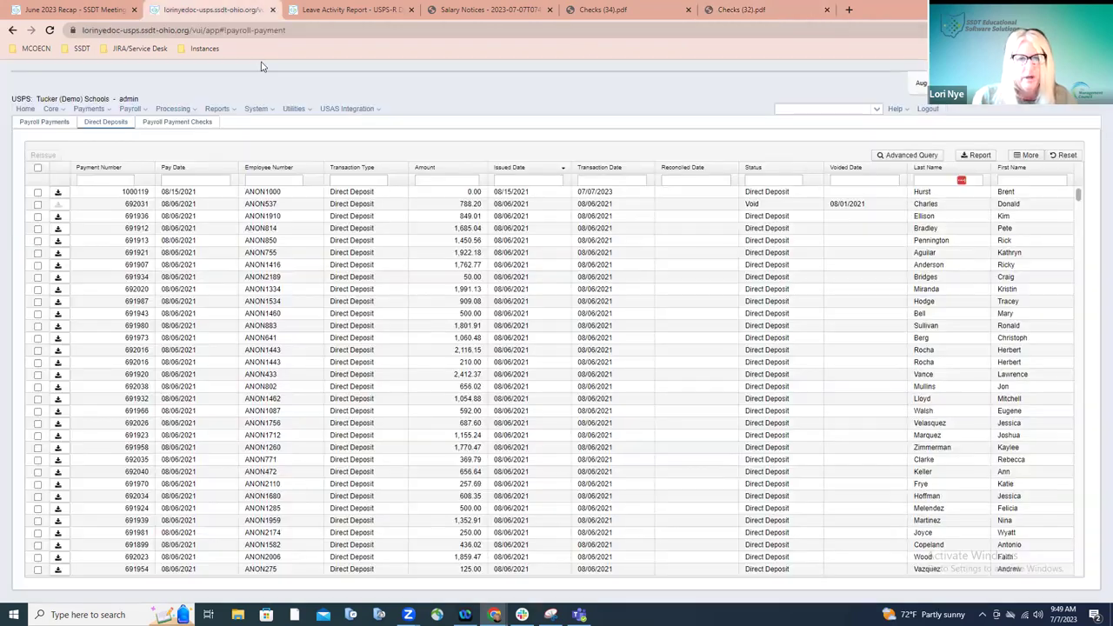
pyautogui.click(91, 109)
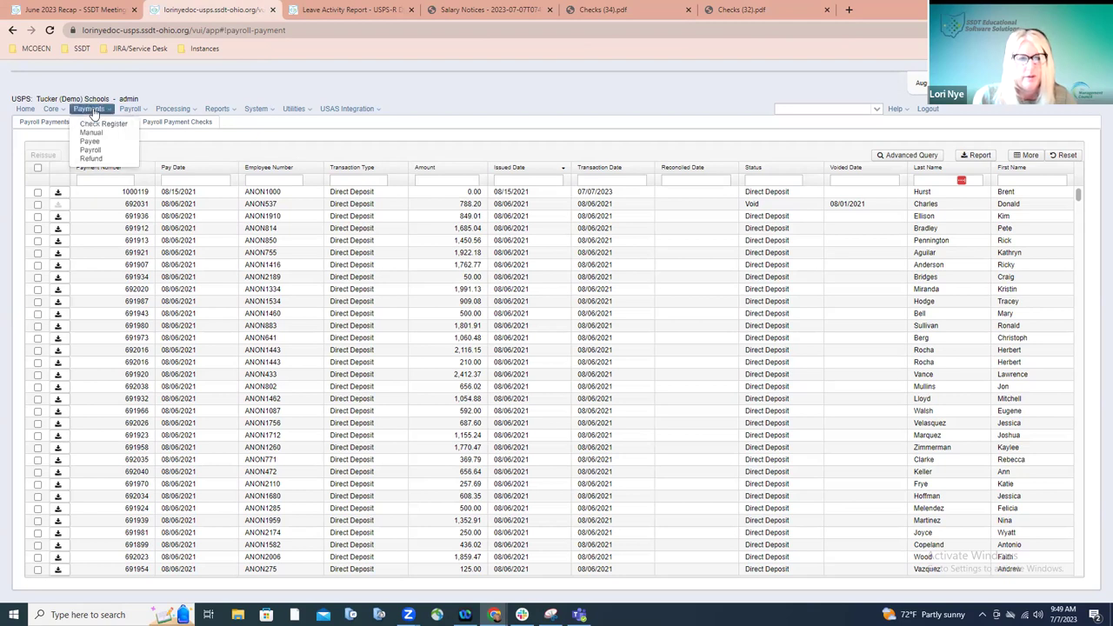
pyautogui.click(99, 12)
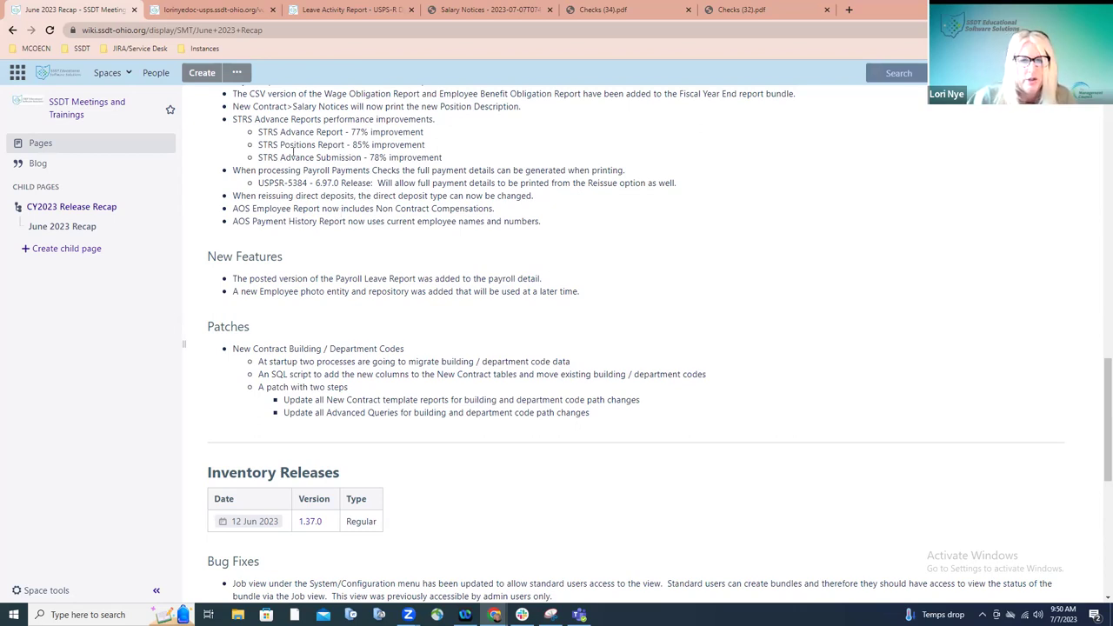
# Step: Inspect the Direct Deposit Type field when generating an ACH file for the 08/15/2021 direct deposit, consult the recap, and close without generating
pyautogui.click(217, 11)
pyautogui.click(209, 110)
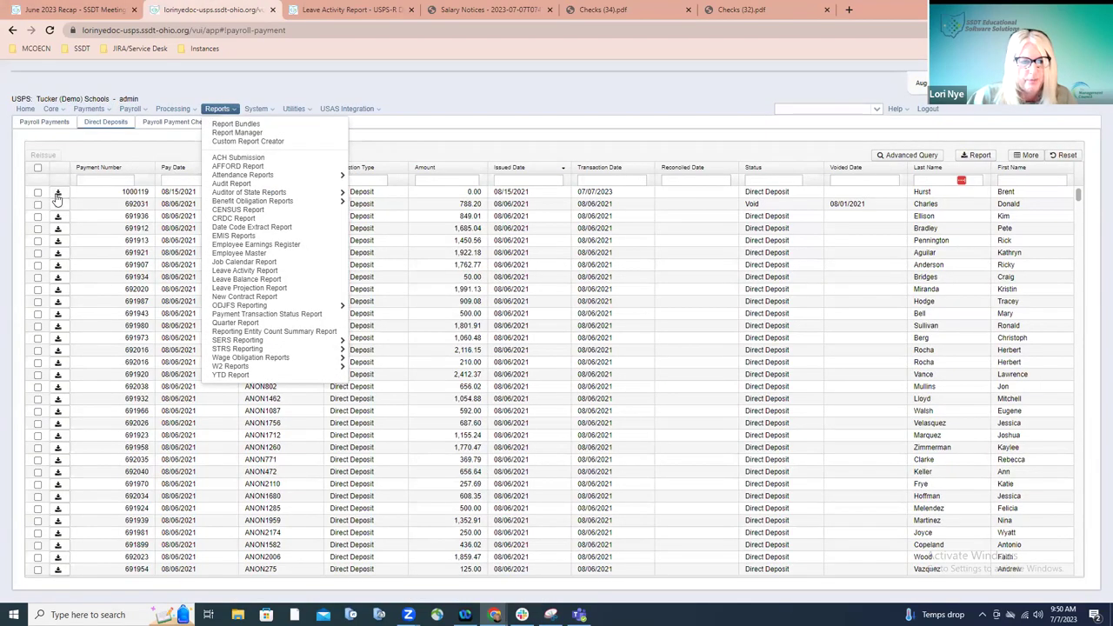
pyautogui.click(57, 193)
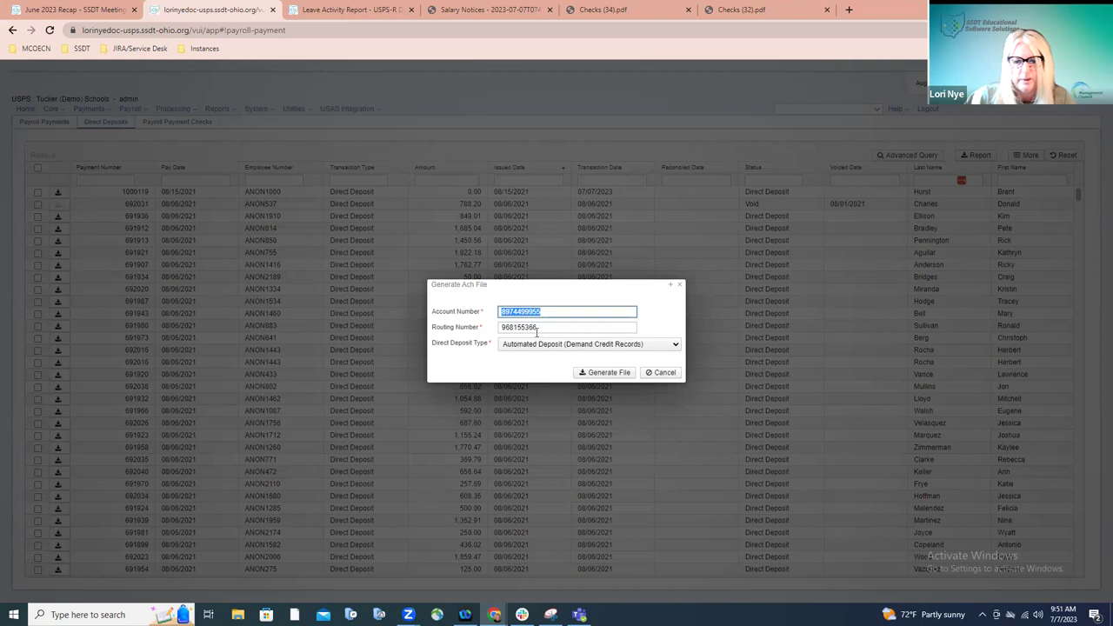
pyautogui.hotkey('ctrl', 'shift', 'Tab')
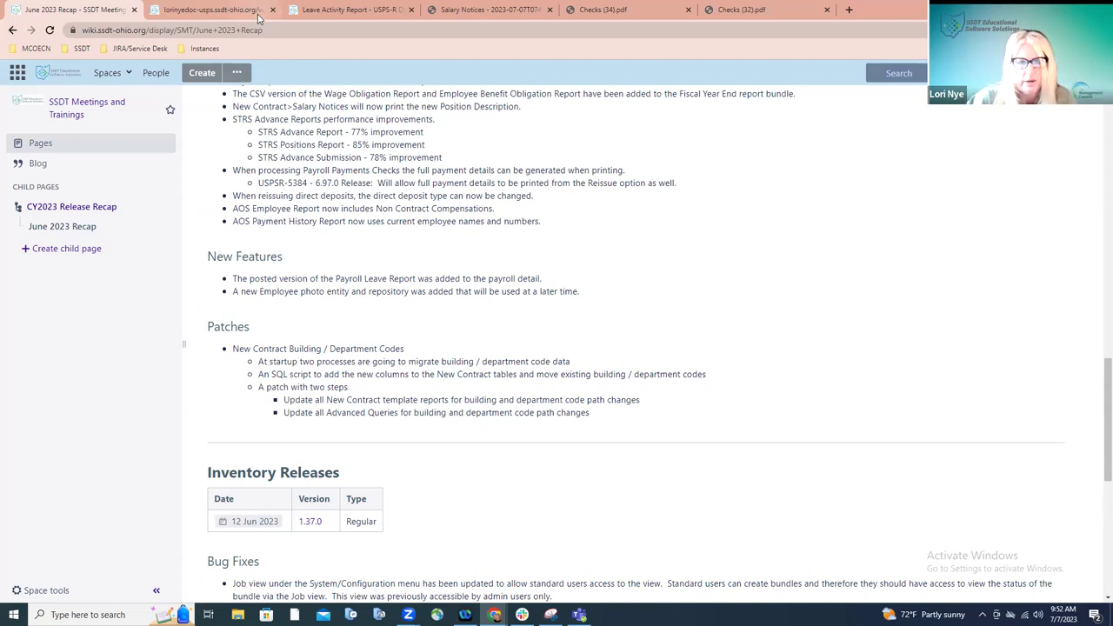
pyautogui.click(213, 9)
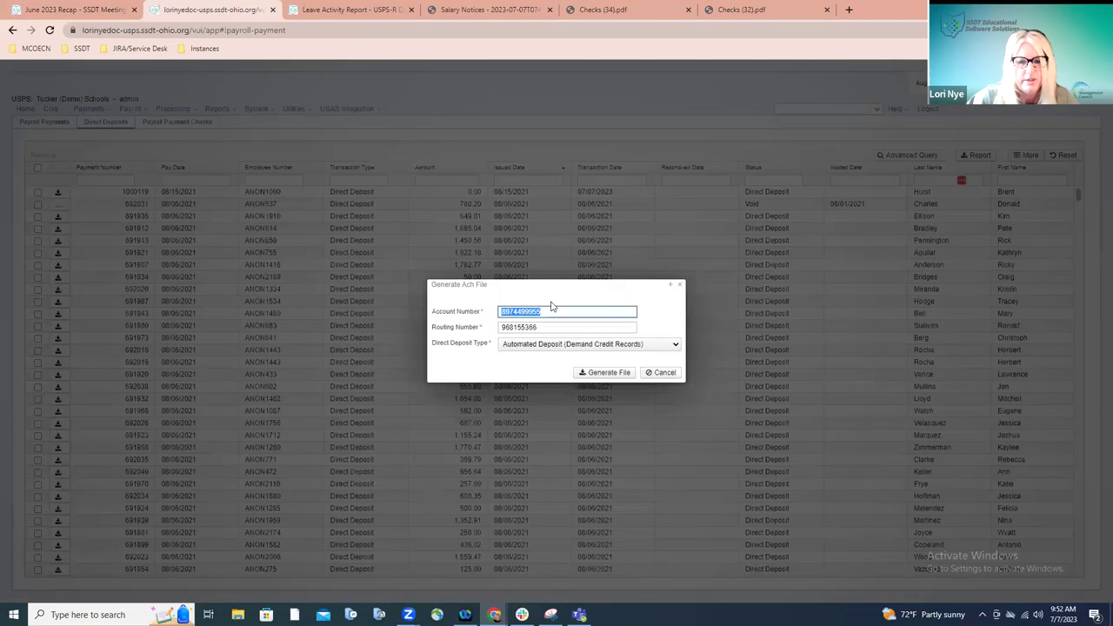
pyautogui.click(678, 286)
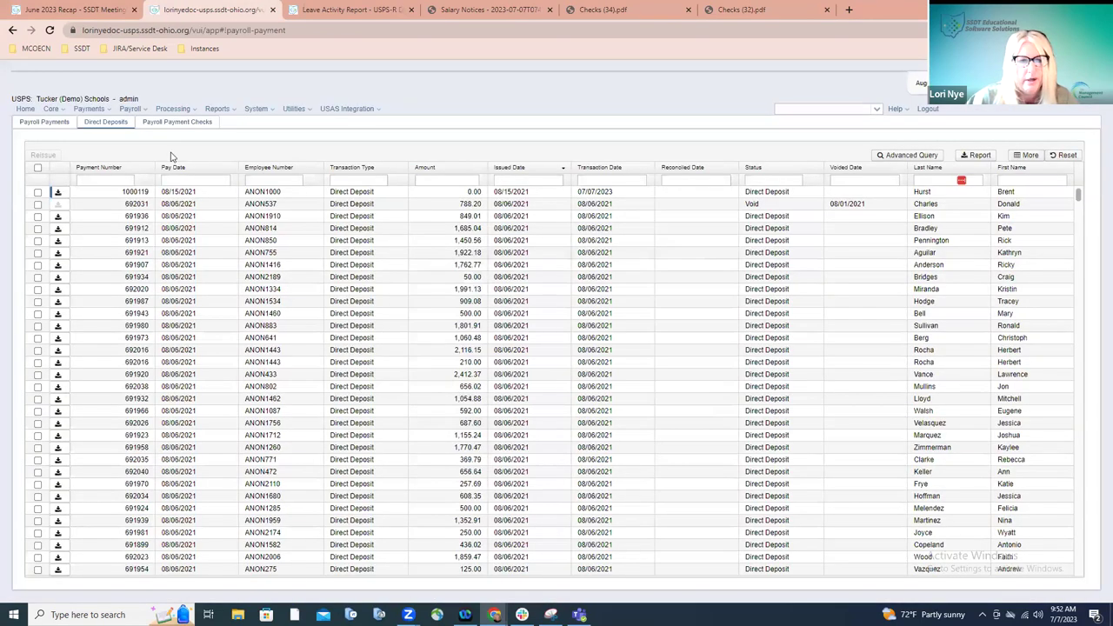
# Step: Examine the Leave Report option in the payroll detail of the posted 08/15/2021 test payroll, and resume the recap
pyautogui.click(129, 109)
pyautogui.click(122, 132)
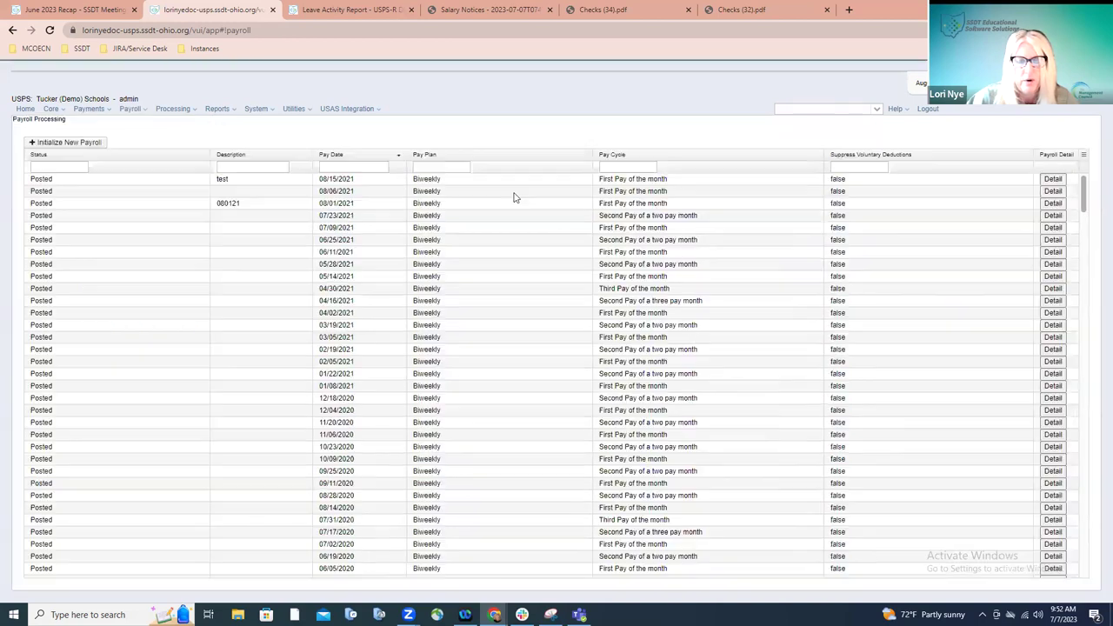
pyautogui.click(1054, 179)
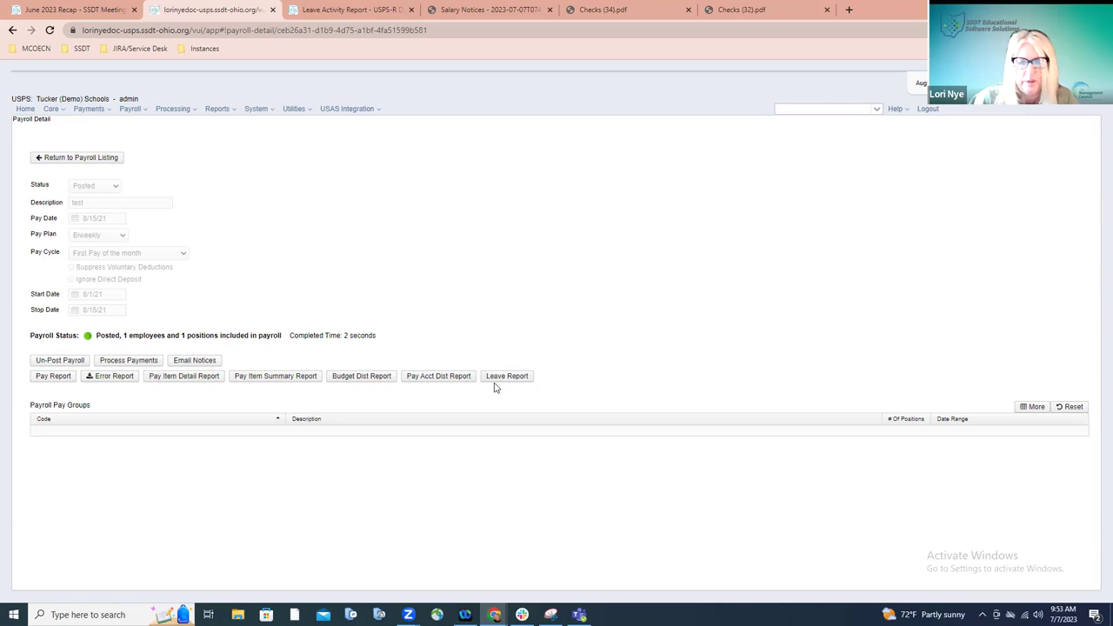
pyautogui.click(113, 11)
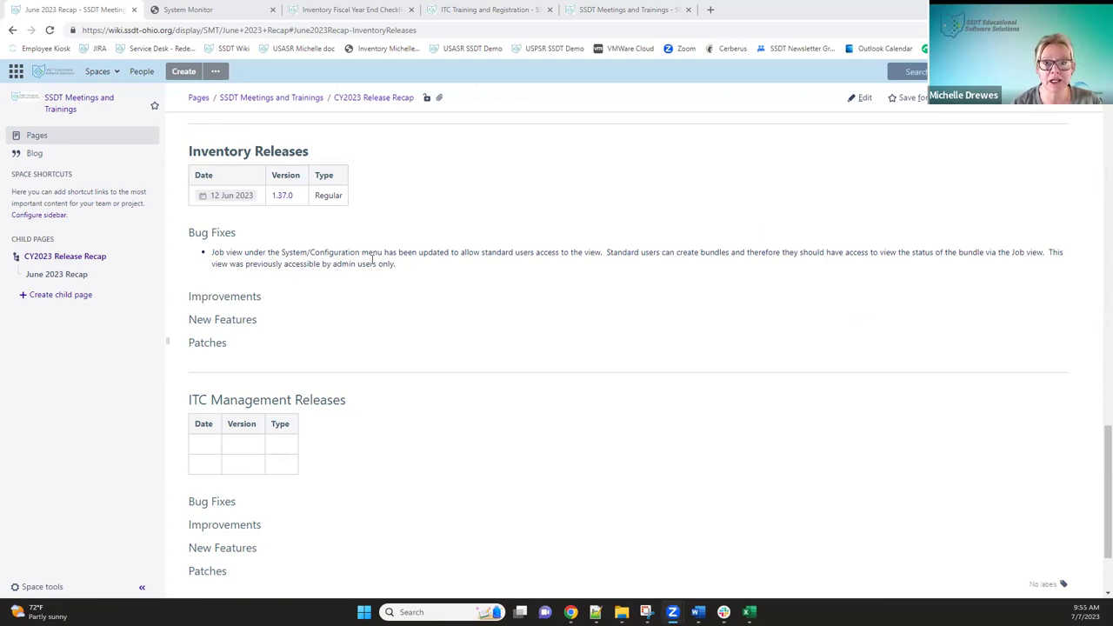
# Step: Examine the Jobs view in the Inventory demo's system configuration and where it is reached
pyautogui.click(209, 10)
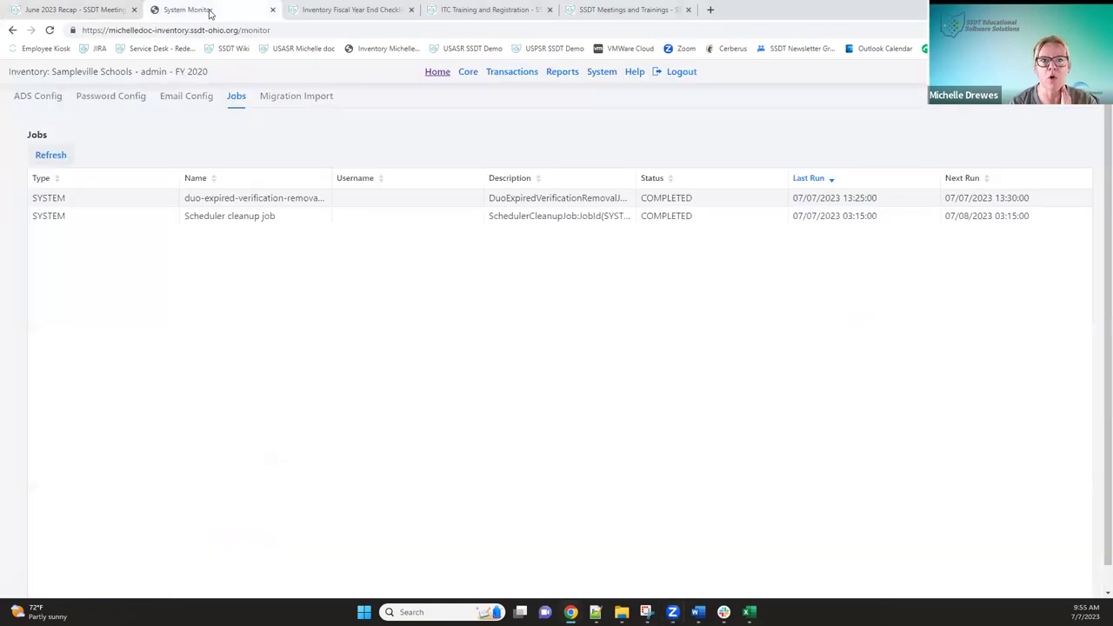
pyautogui.click(604, 73)
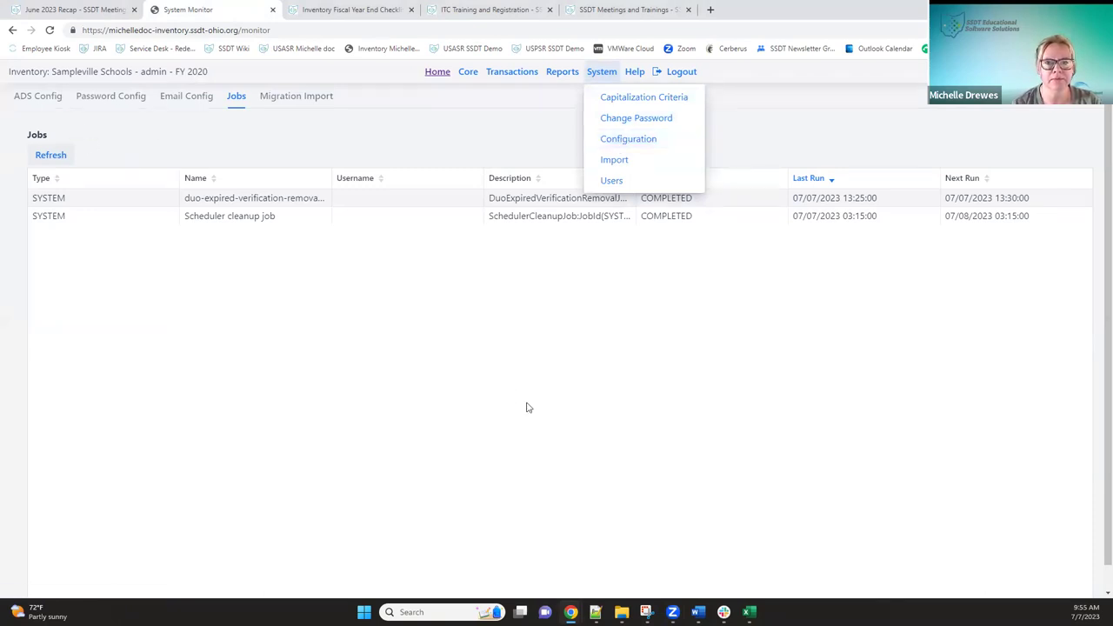
pyautogui.click(387, 372)
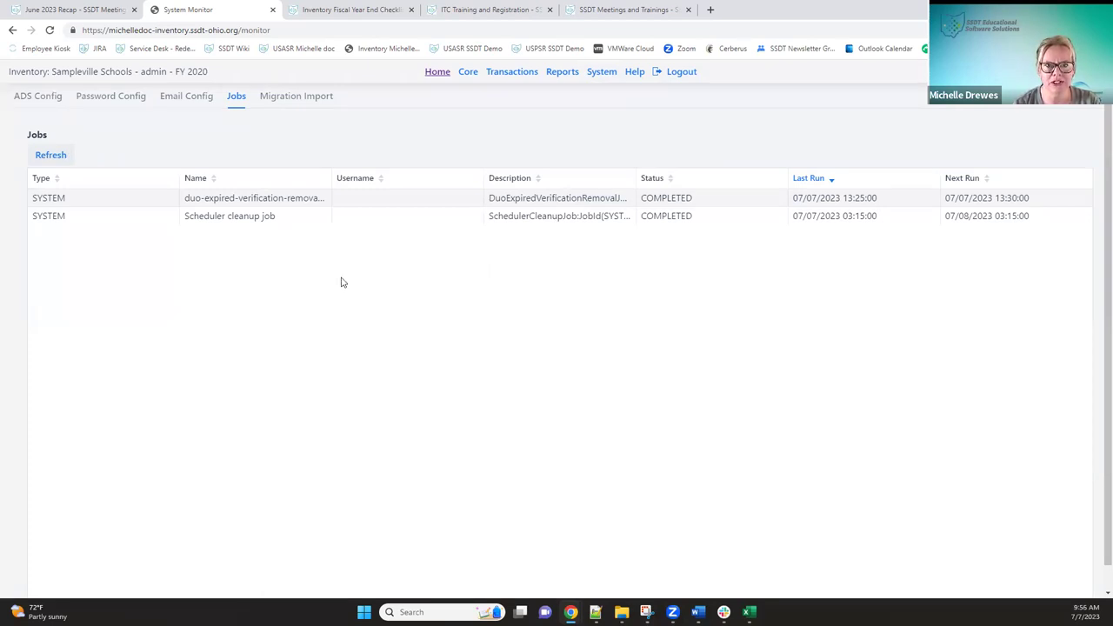
# Step: Read the period-closing steps of the Inventory Fiscal Year End Checklist in the wiki
pyautogui.click(355, 11)
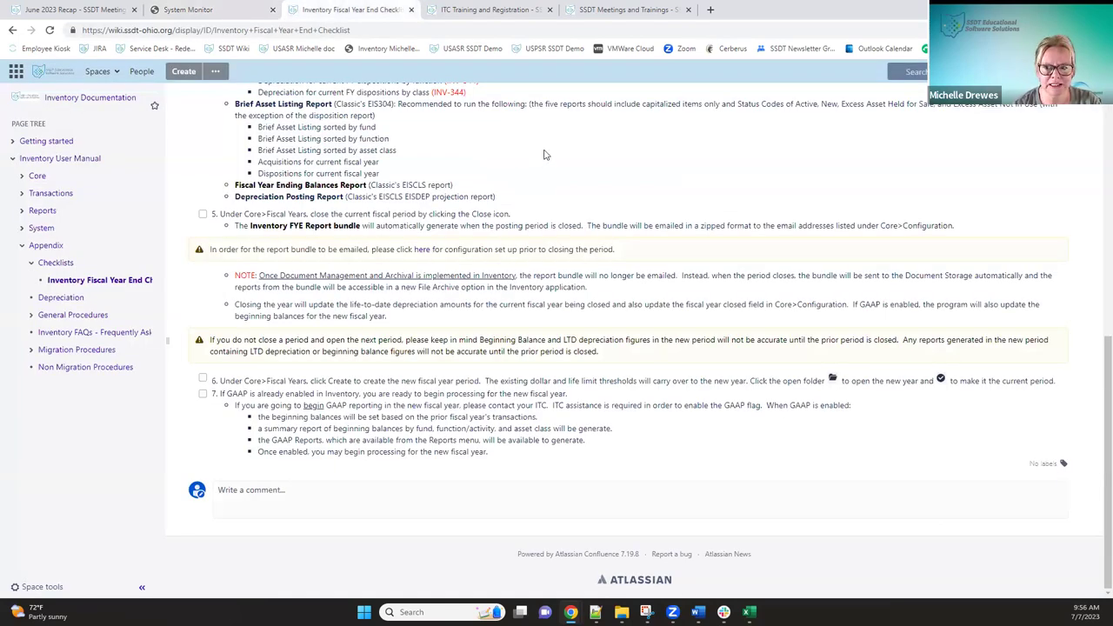